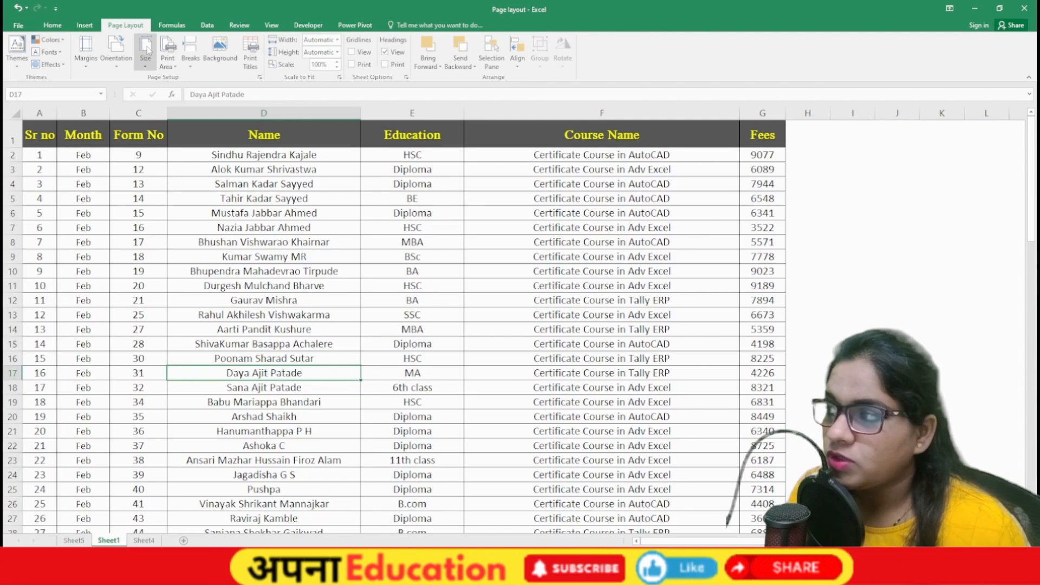
Step: Select columns B–G, return to cell C8, and bring up the workbook Themes gallery
{"action": "left_click_drag", "start_coordinate": [762, 113], "coordinate": [83, 114]}
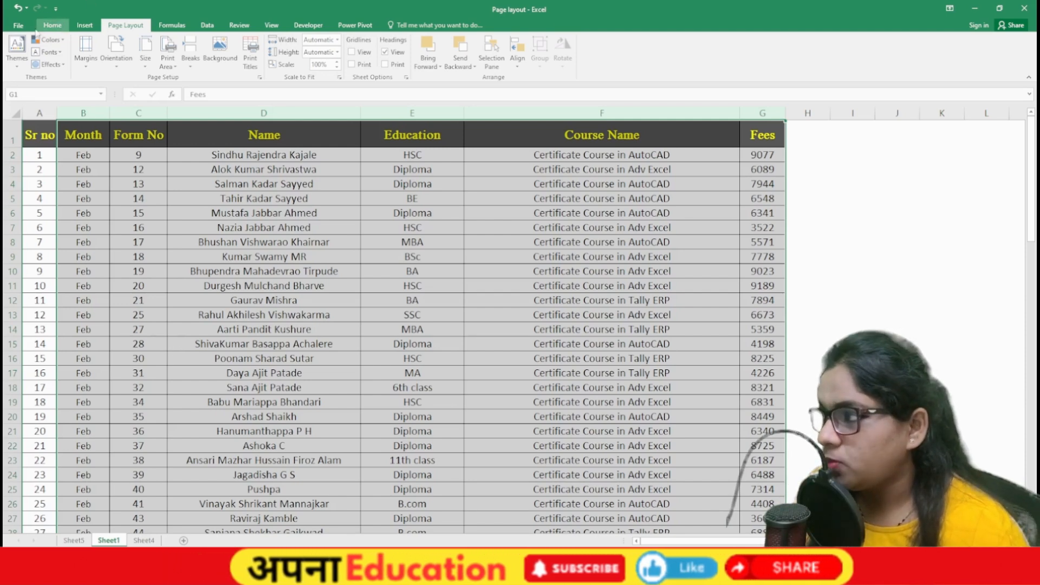
{"action": "left_click", "coordinate": [114, 239]}
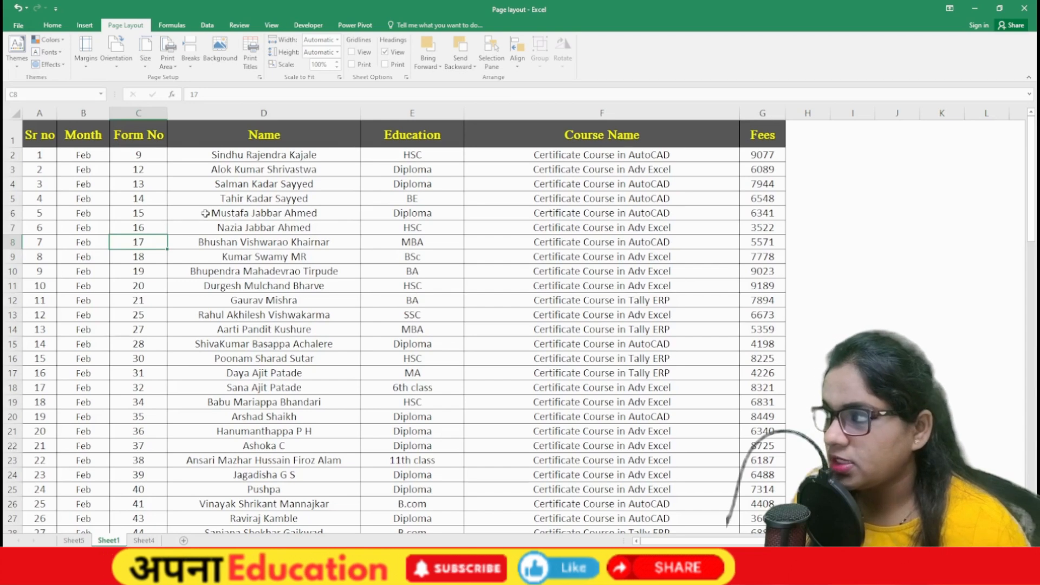
{"action": "left_click", "coordinate": [23, 61]}
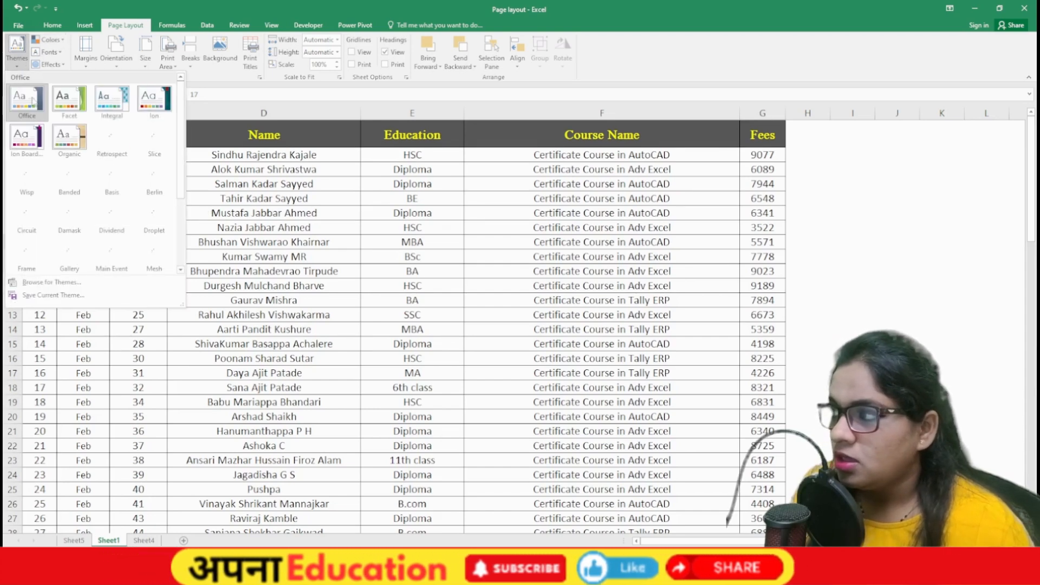
Step: Format the whole fee table A1:G91 as a dark-style table with headers
{"action": "left_click", "coordinate": [220, 53]}
{"action": "left_click", "coordinate": [53, 26]}
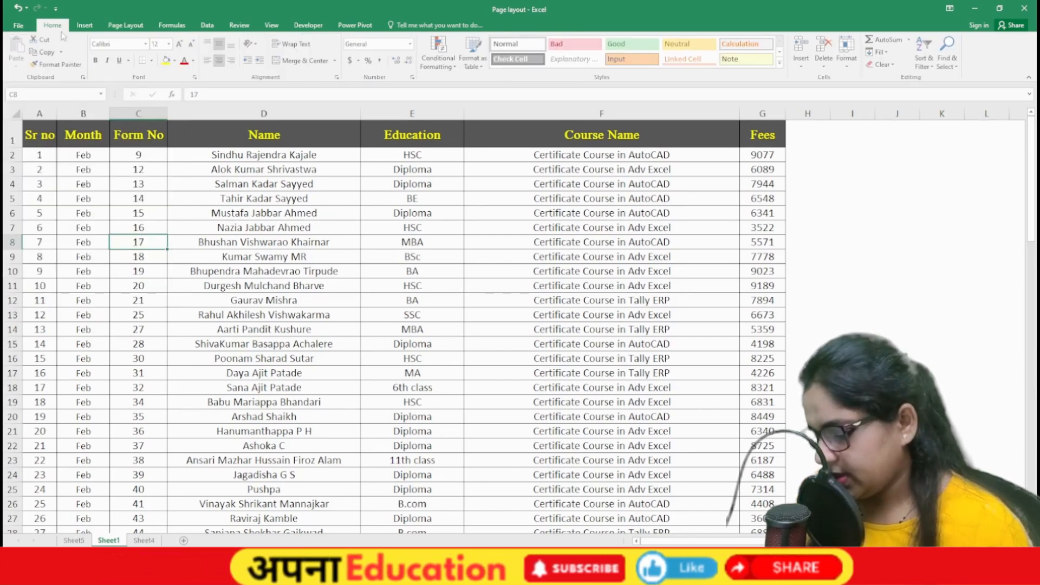
{"action": "key", "text": "ctrl+a"}
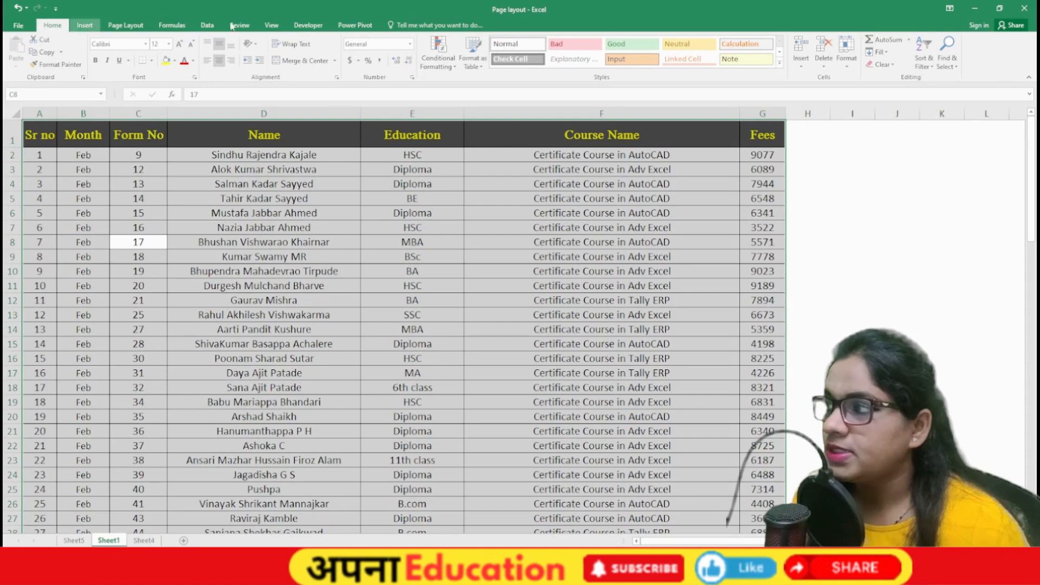
{"action": "left_click", "coordinate": [472, 51]}
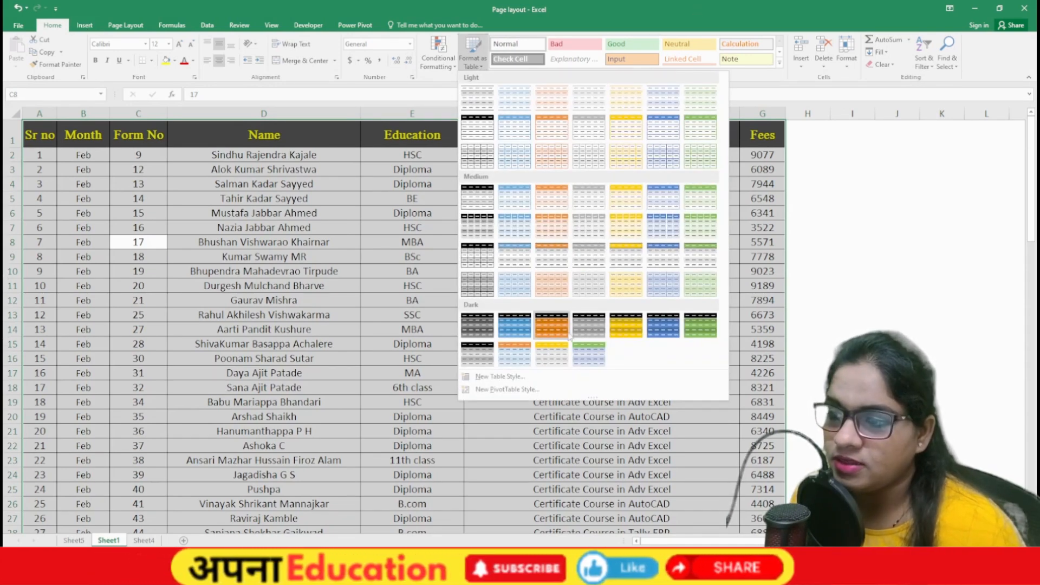
{"action": "left_click", "coordinate": [553, 327]}
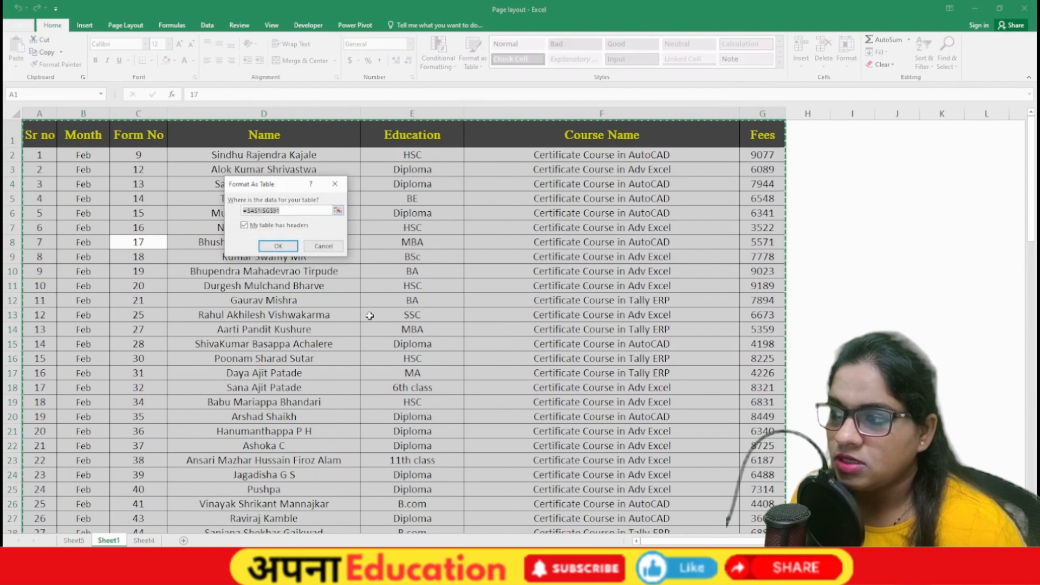
{"action": "left_click", "coordinate": [279, 242]}
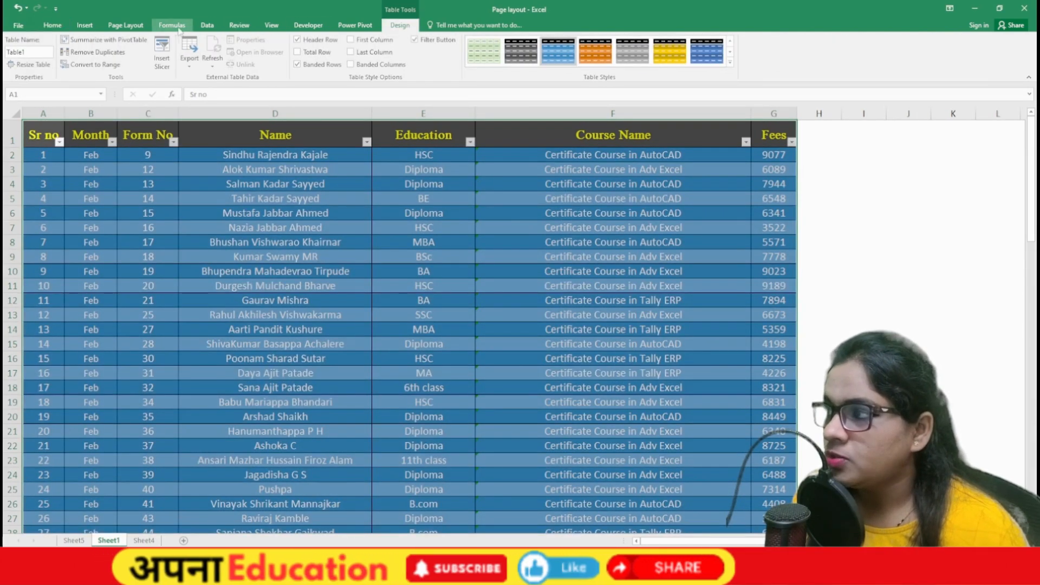
{"action": "left_click", "coordinate": [127, 28]}
Step: Apply the purple Dividend theme and view the sheet's print preview
{"action": "left_click", "coordinate": [18, 61]}
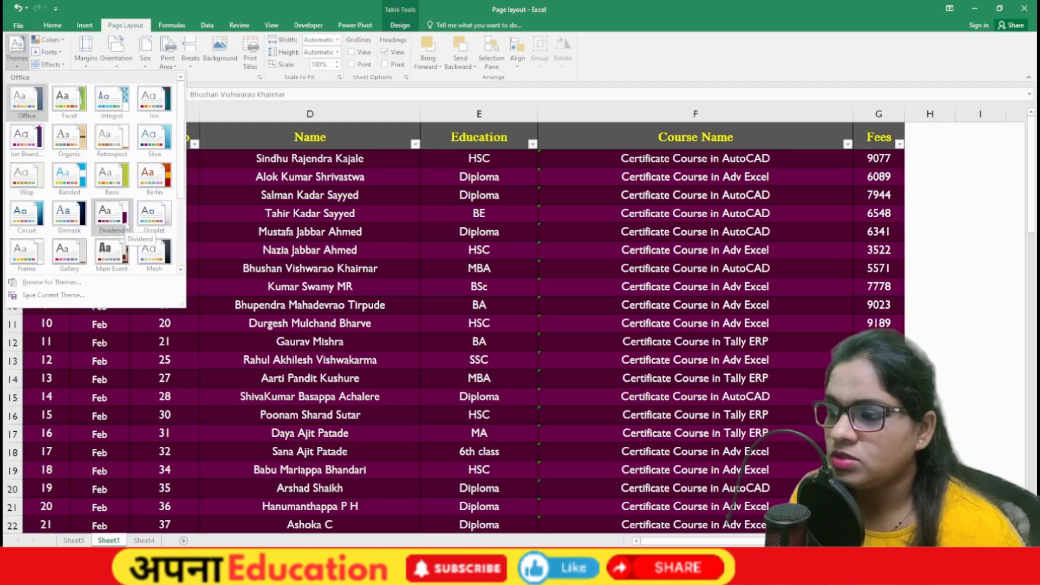
{"action": "left_click", "coordinate": [125, 221]}
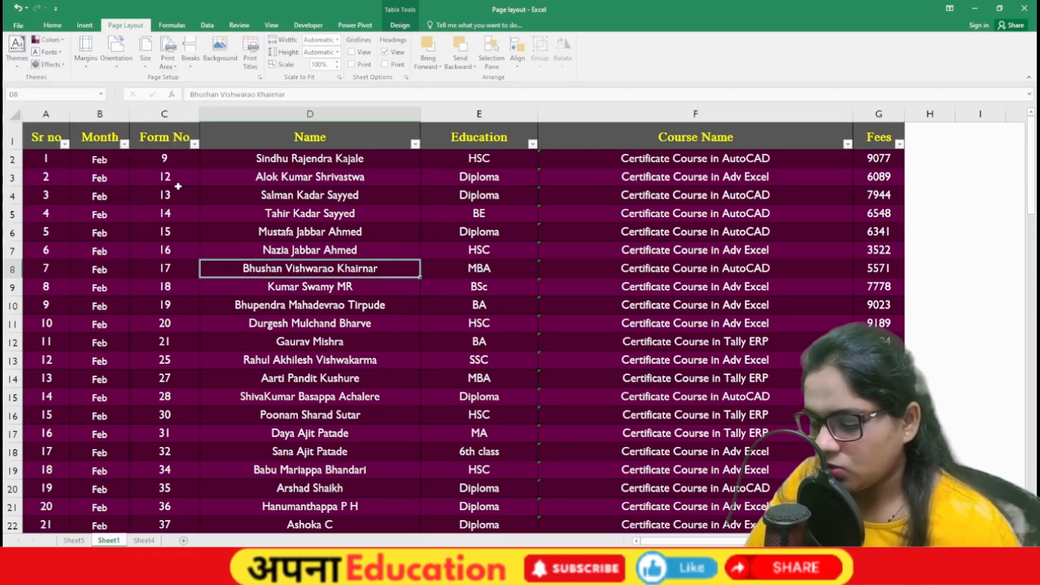
{"action": "key", "text": "ctrl+p"}
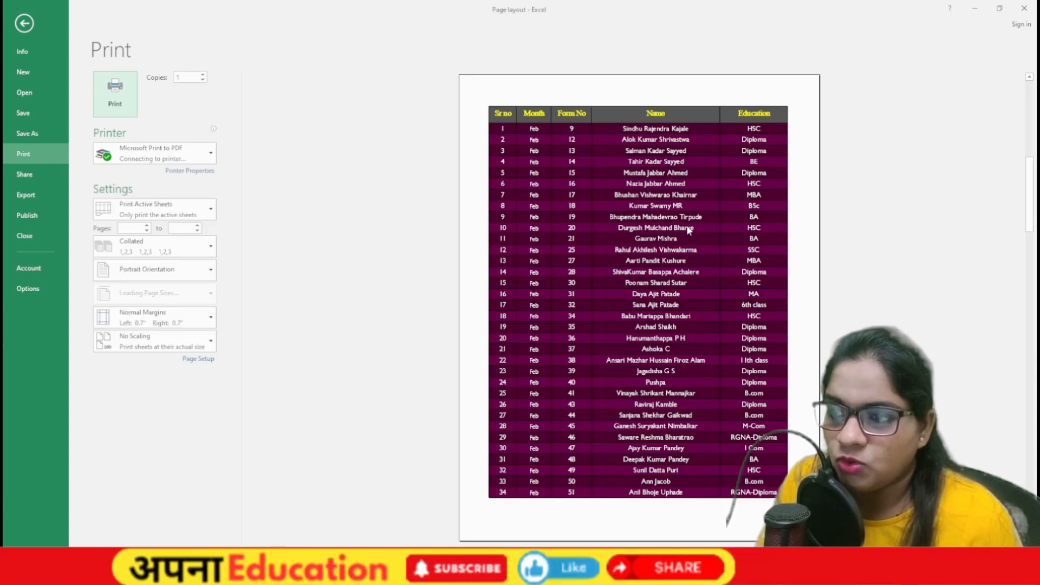
Step: Check the print preview twice, then return to the worksheet at cell E7
{"action": "scroll", "coordinate": [689, 230], "scroll_direction": "down", "scroll_amount": 1}
{"action": "key", "text": "Escape"}
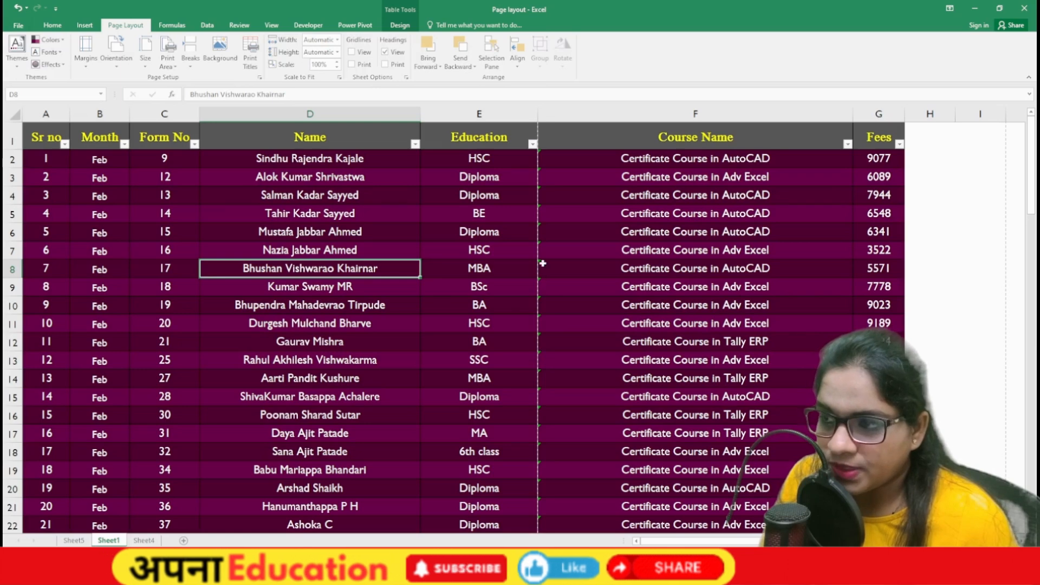
{"action": "key", "text": "ctrl+p"}
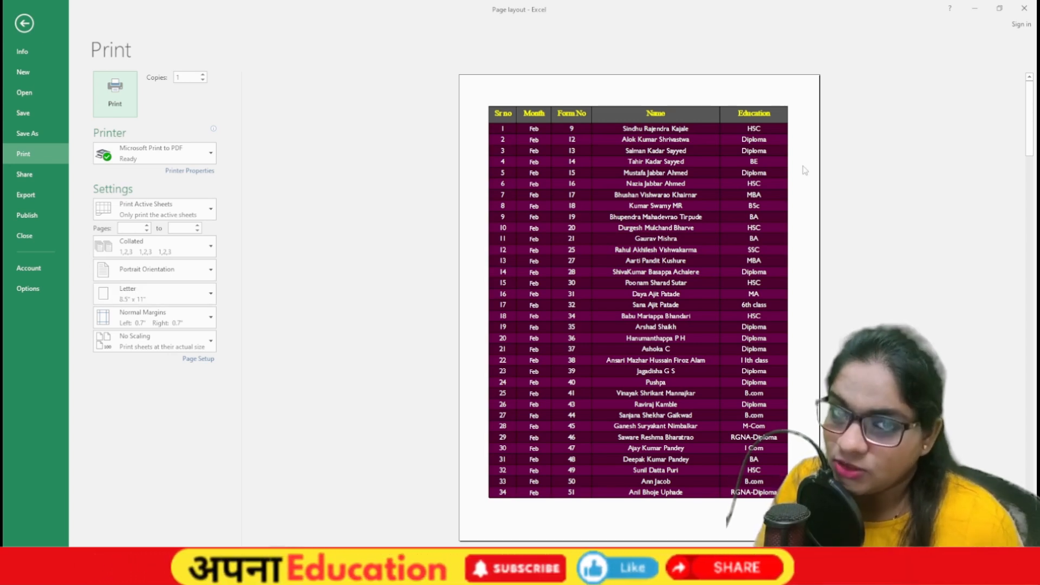
{"action": "key", "text": "Escape"}
{"action": "left_click", "coordinate": [441, 249]}
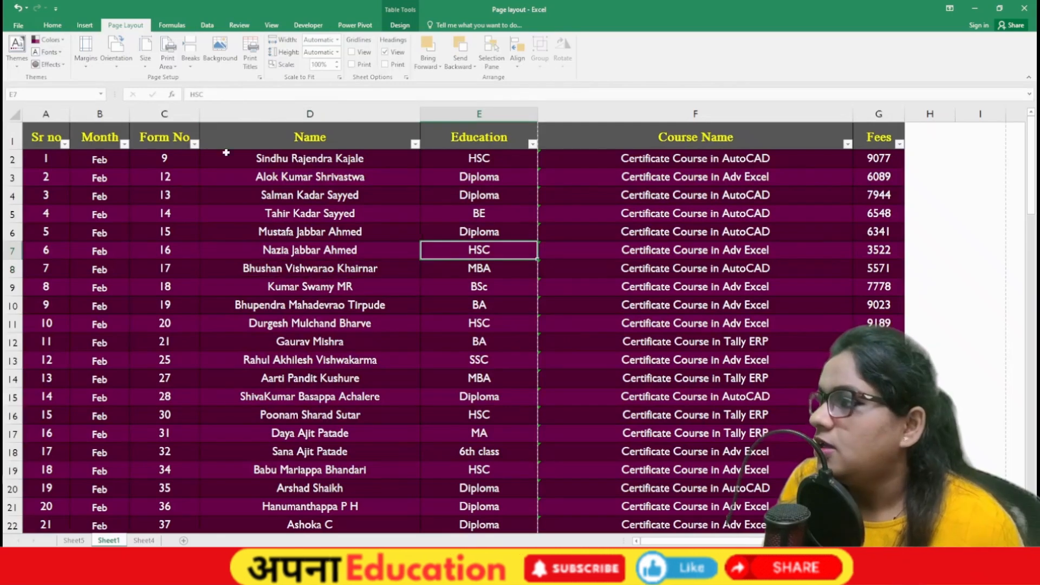
Step: Switch the theme colours to a magenta and pink colour set
{"action": "left_click", "coordinate": [16, 55]}
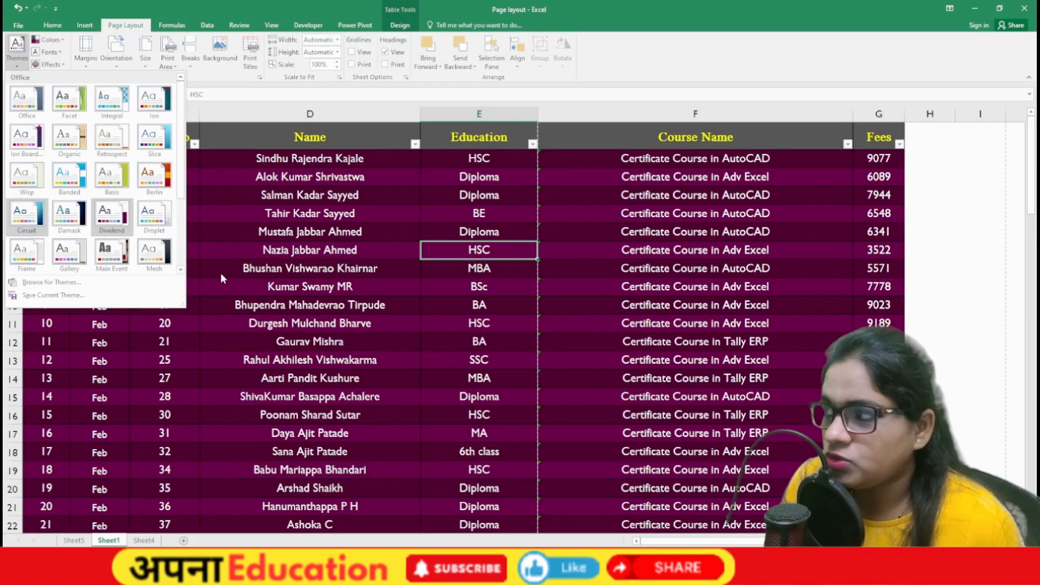
{"action": "left_click", "coordinate": [51, 40]}
{"action": "left_click", "coordinate": [60, 40]}
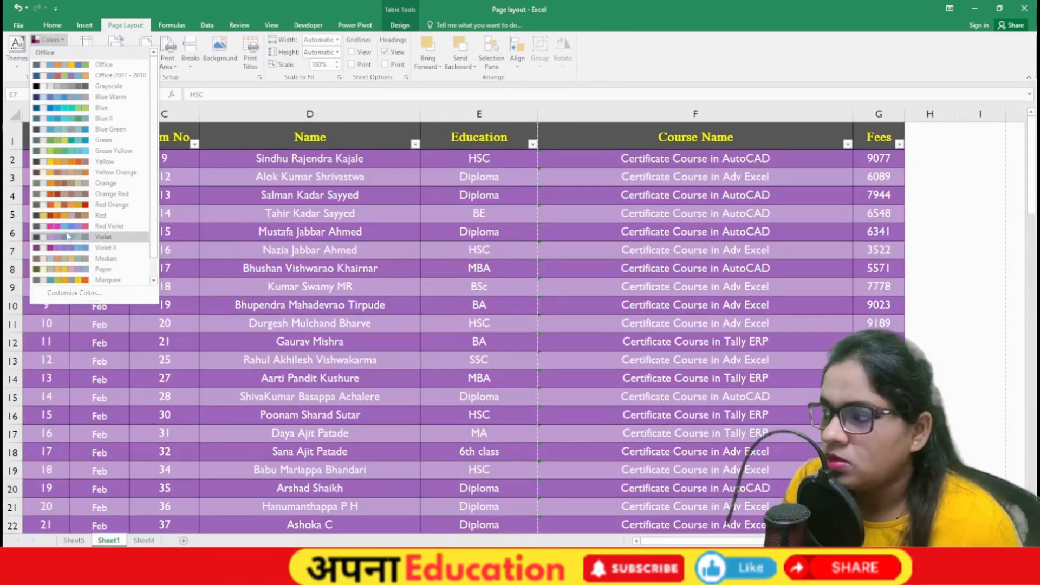
{"action": "left_click", "coordinate": [64, 225]}
Step: Browse the theme Fonts and Effects galleries without changing either
{"action": "left_click", "coordinate": [48, 52]}
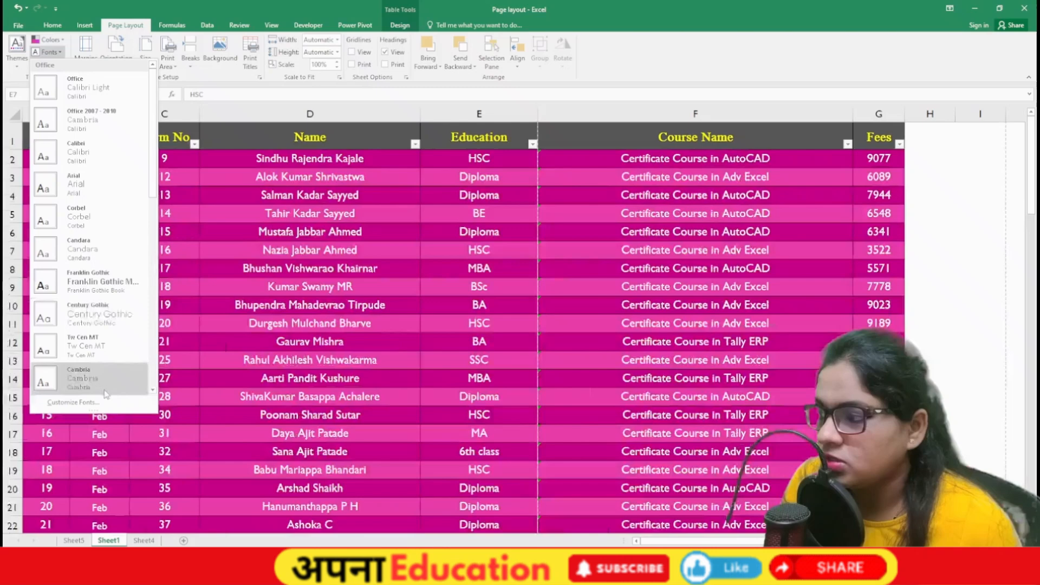
{"action": "left_click", "coordinate": [48, 64]}
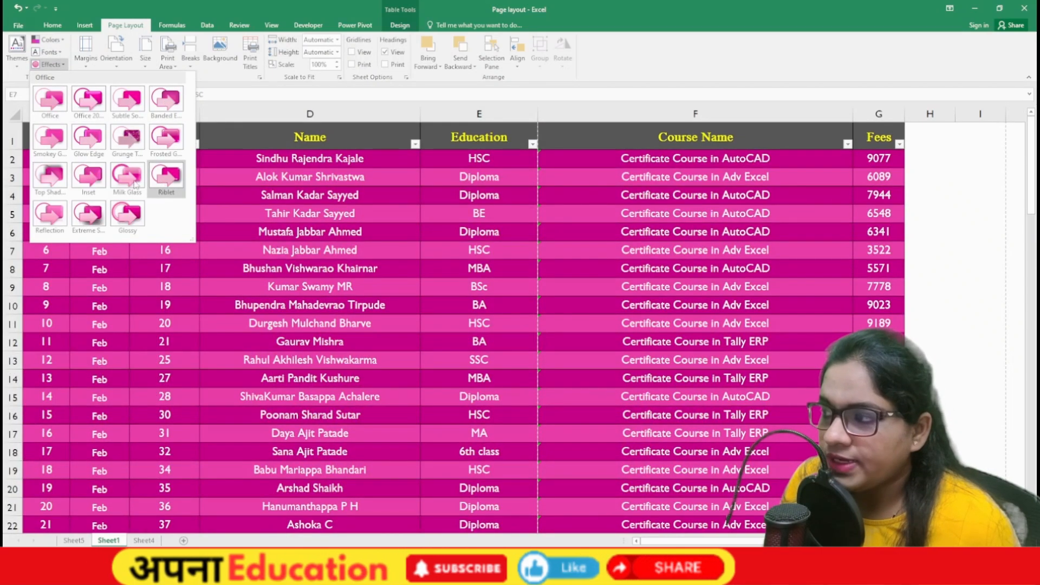
{"action": "key", "text": "Escape"}
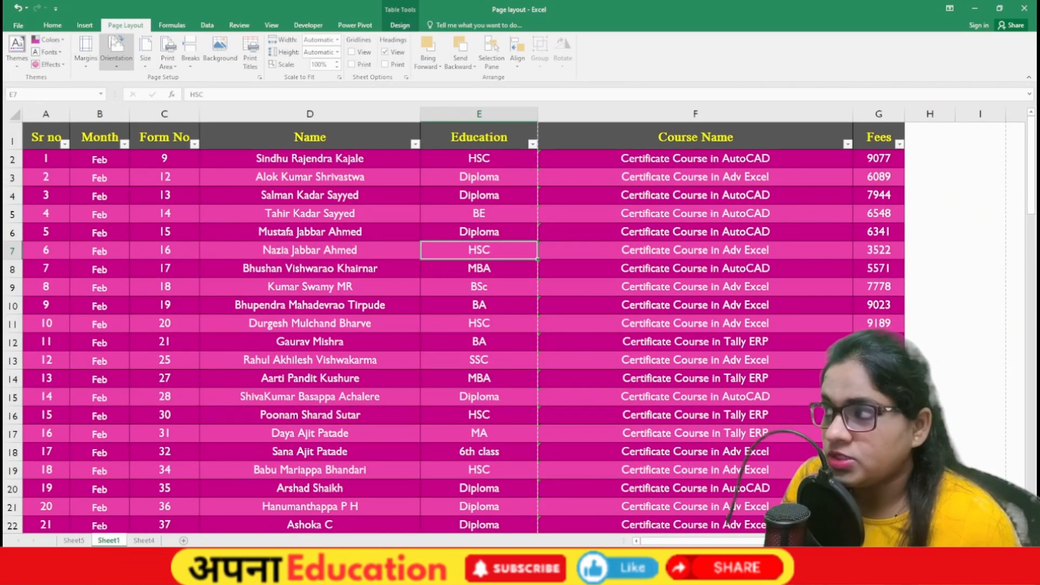
{"action": "left_click", "coordinate": [84, 26]}
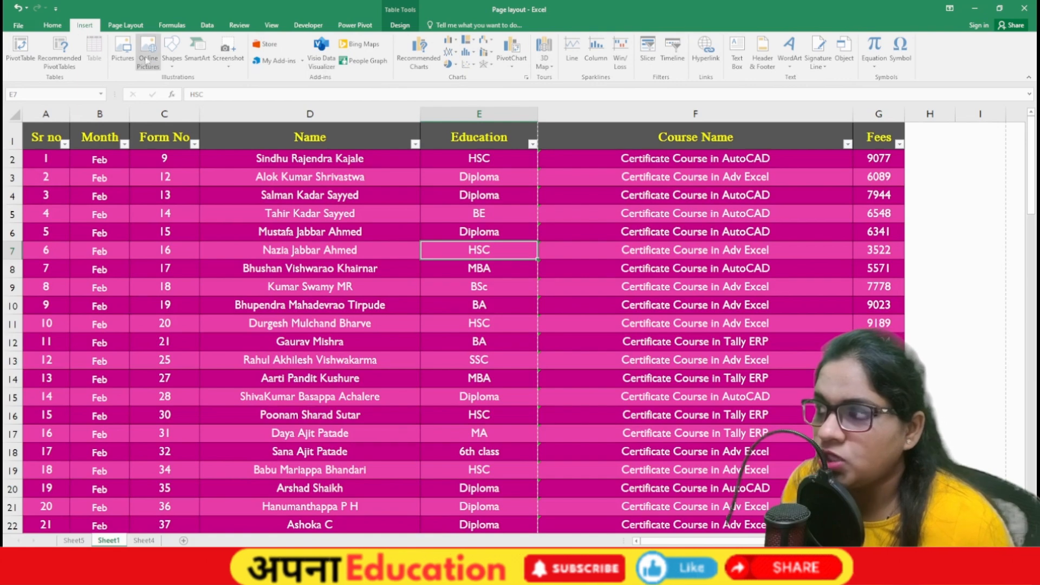
Step: Draw a large oval over rows 4 to 19 of the fee table
{"action": "left_click", "coordinate": [172, 50]}
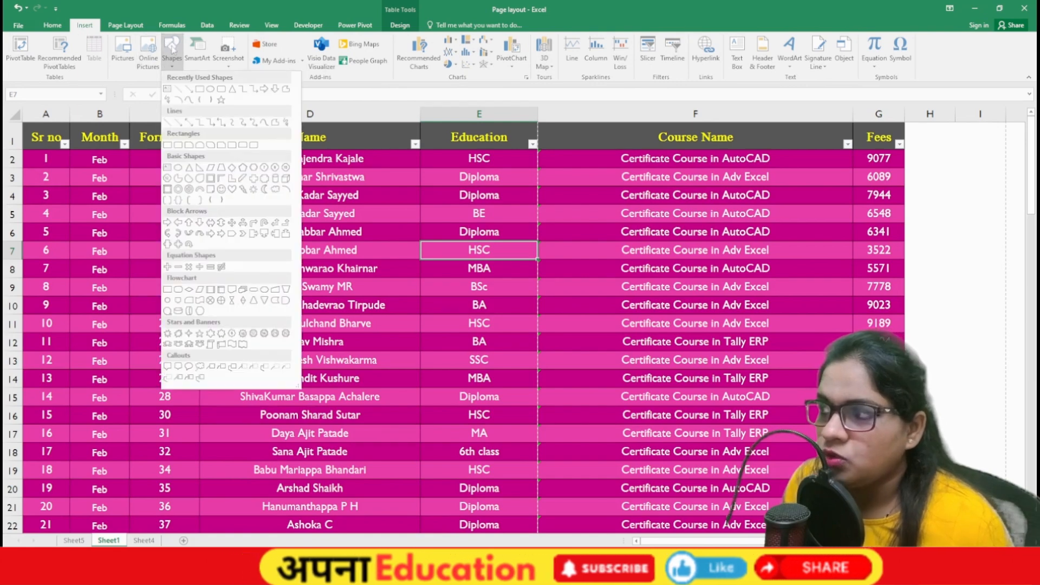
{"action": "left_click", "coordinate": [211, 88]}
{"action": "mouse_move", "coordinate": [258, 207]}
{"action": "left_mouse_down"}
{"action": "mouse_move", "coordinate": [467, 359]}
{"action": "mouse_move", "coordinate": [564, 474]}
{"action": "left_mouse_up"}
Step: Fill the oval with a blue shape style and expand the full style gallery
{"action": "left_click", "coordinate": [276, 54]}
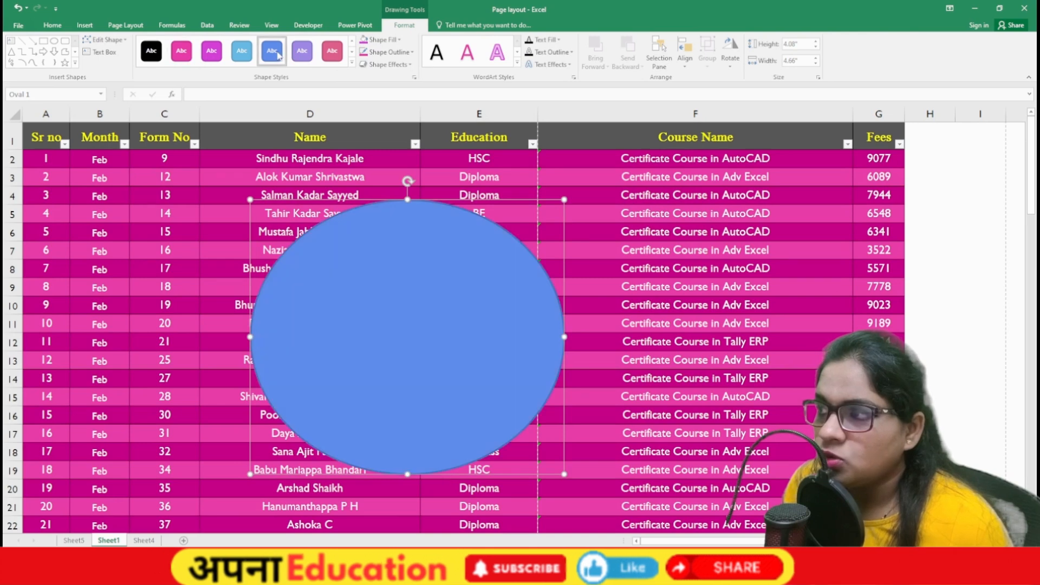
{"action": "left_click", "coordinate": [125, 24]}
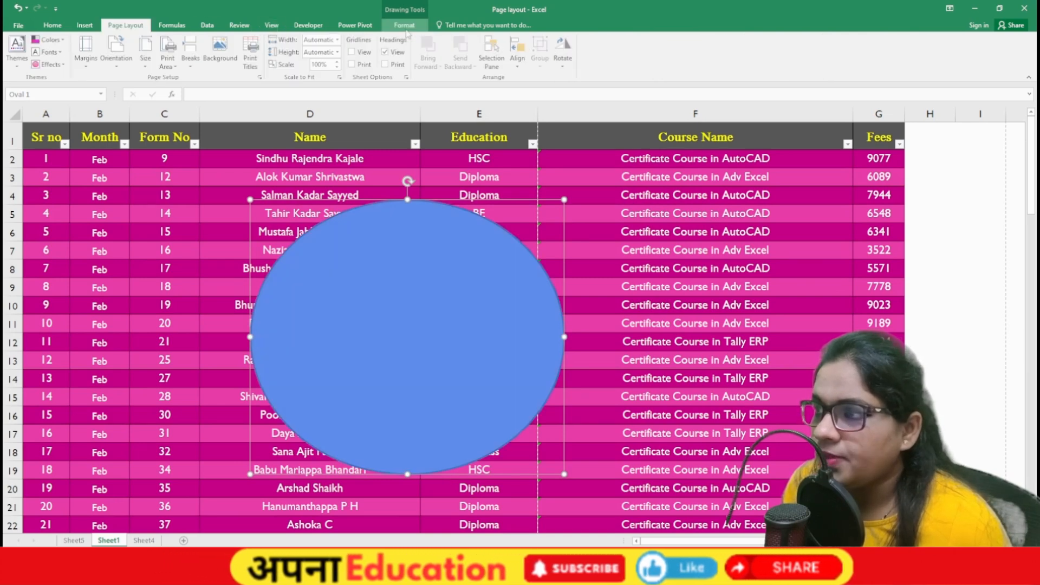
{"action": "left_click", "coordinate": [405, 25]}
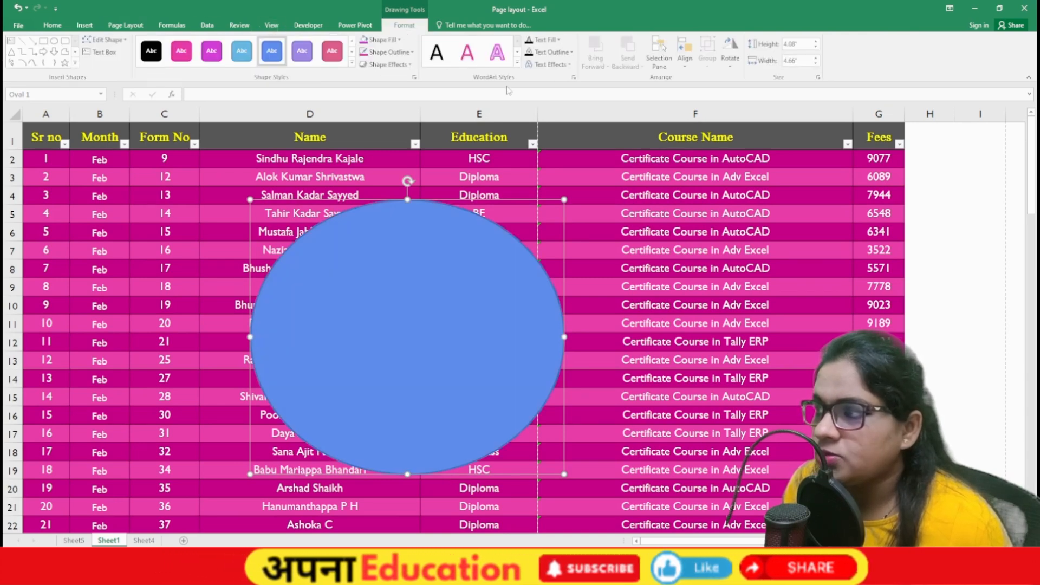
{"action": "left_click", "coordinate": [352, 64]}
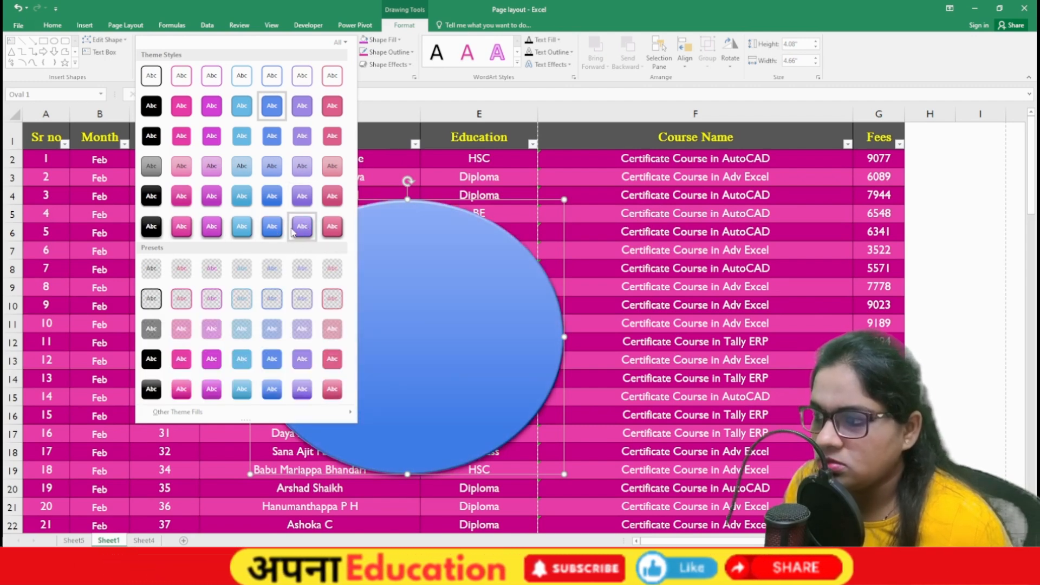
Step: Give the oval a purple gradient style and show the theme Effects gallery
{"action": "left_click", "coordinate": [293, 231]}
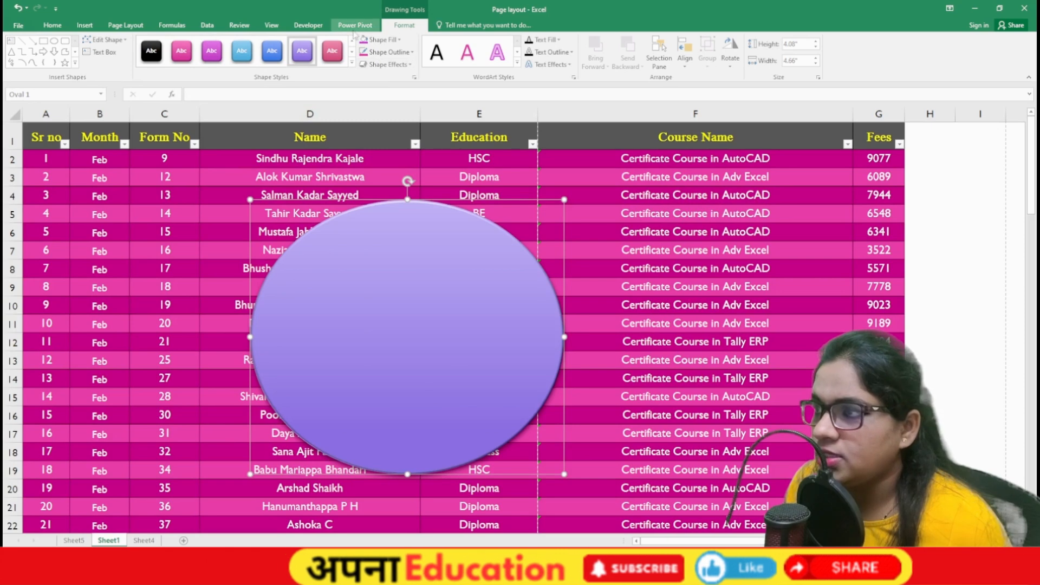
{"action": "left_click", "coordinate": [126, 25]}
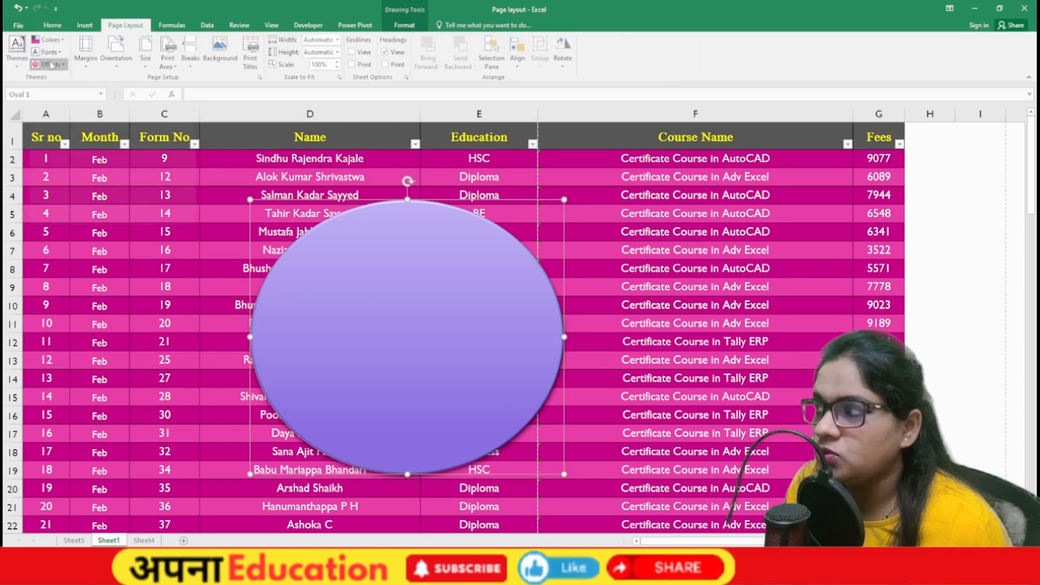
{"action": "left_click", "coordinate": [51, 64]}
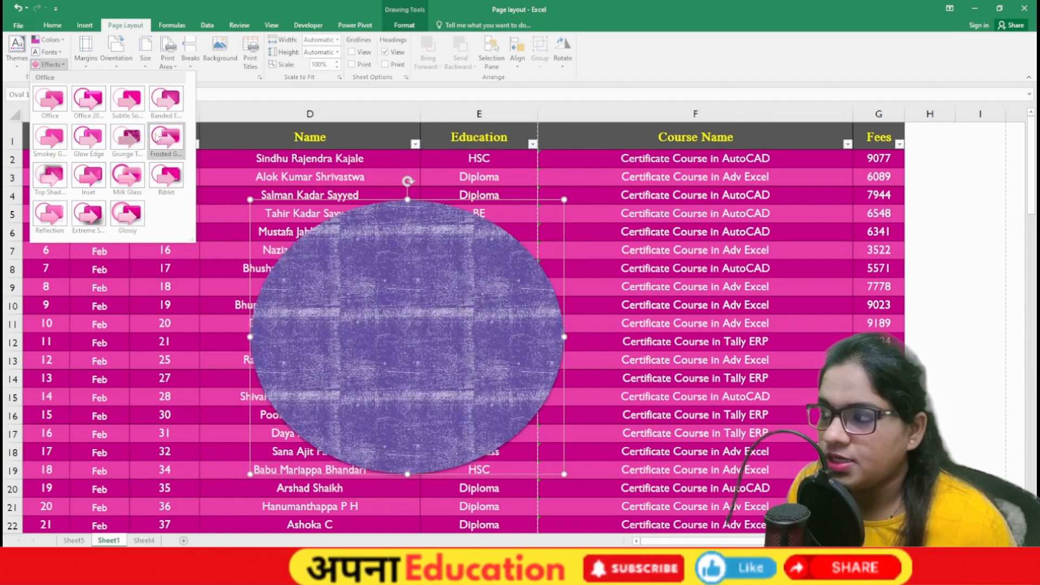
Step: Give the oval a bevelled theme effect, apply the Main Event theme, and leave colours unchanged
{"action": "left_click", "coordinate": [166, 177]}
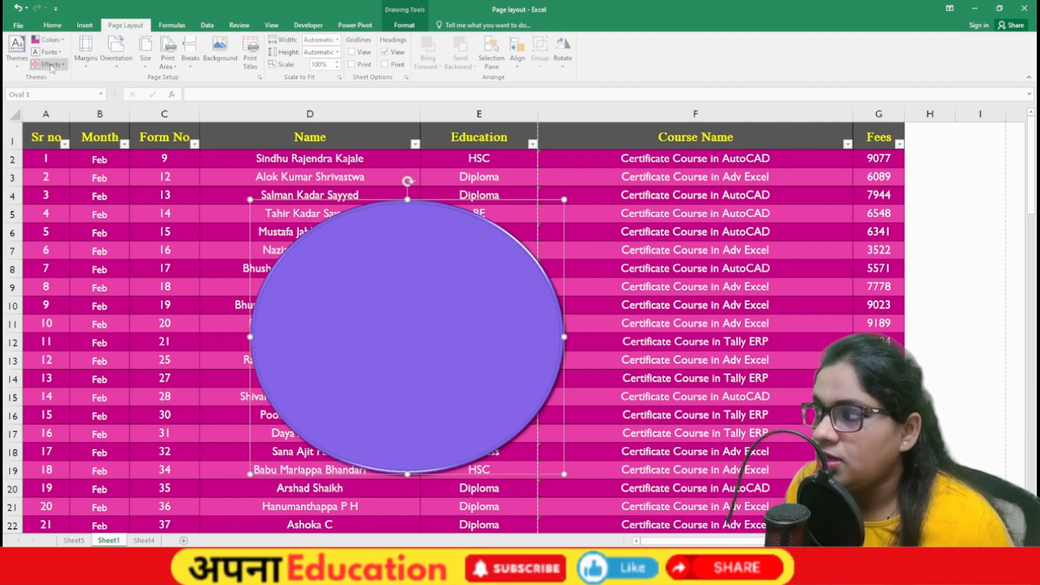
{"action": "left_click", "coordinate": [17, 51]}
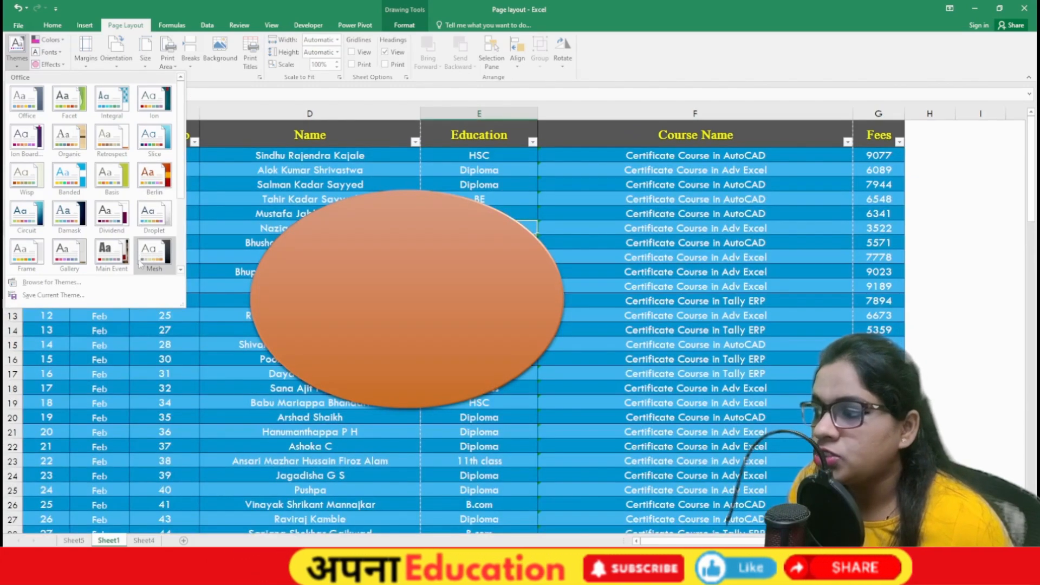
{"action": "left_click", "coordinate": [103, 252]}
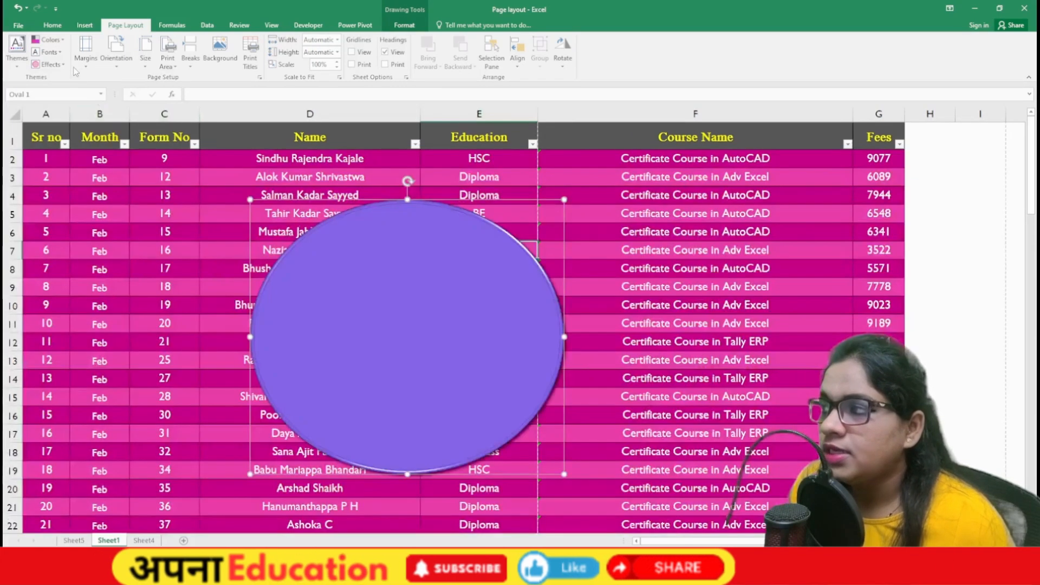
{"action": "left_click", "coordinate": [48, 40]}
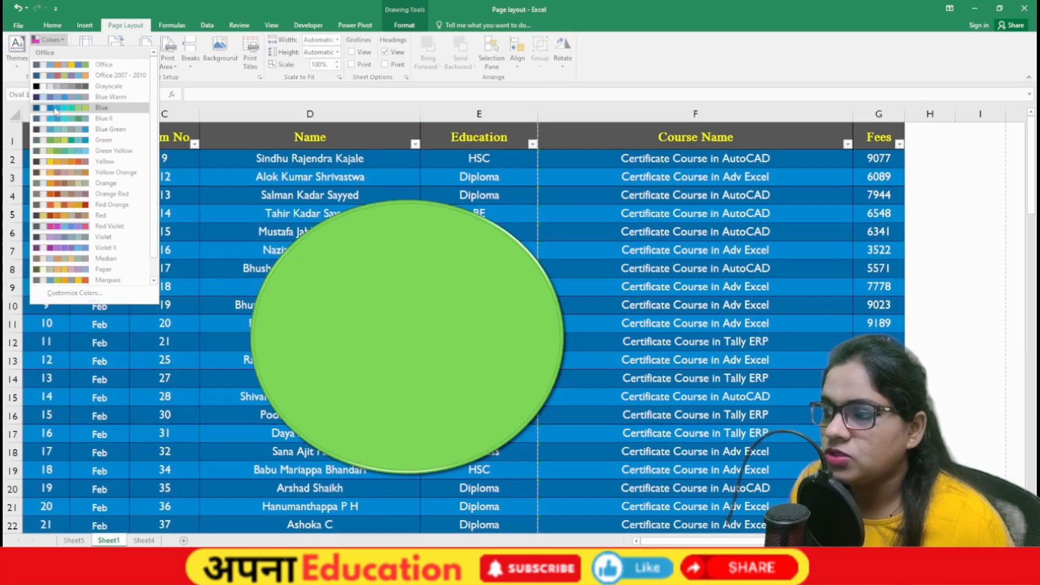
{"action": "left_click", "coordinate": [56, 9]}
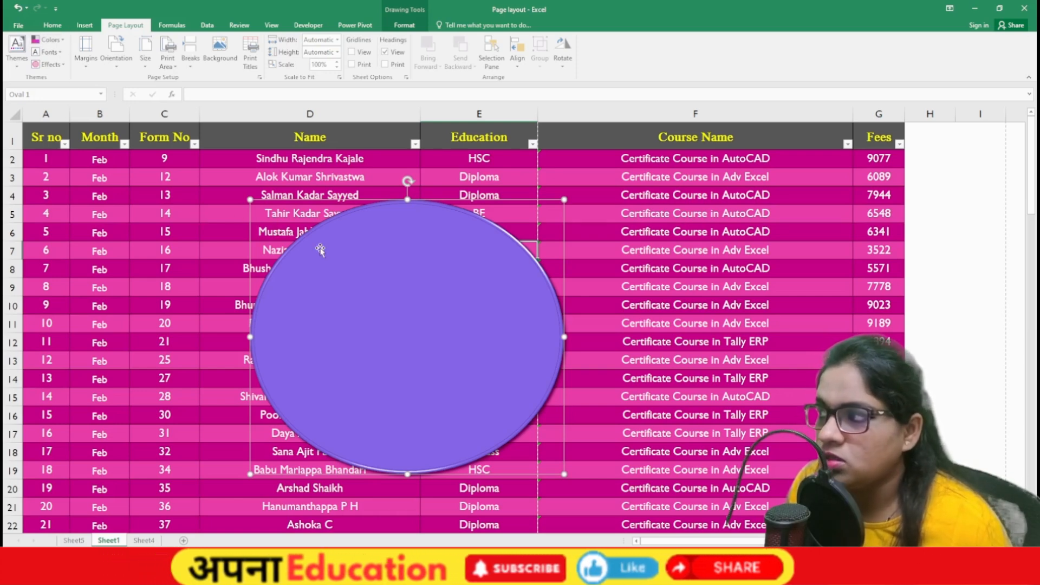
Step: Delete the oval, undo the theme change, select F12, and preview the printout
{"action": "key", "text": "Delete"}
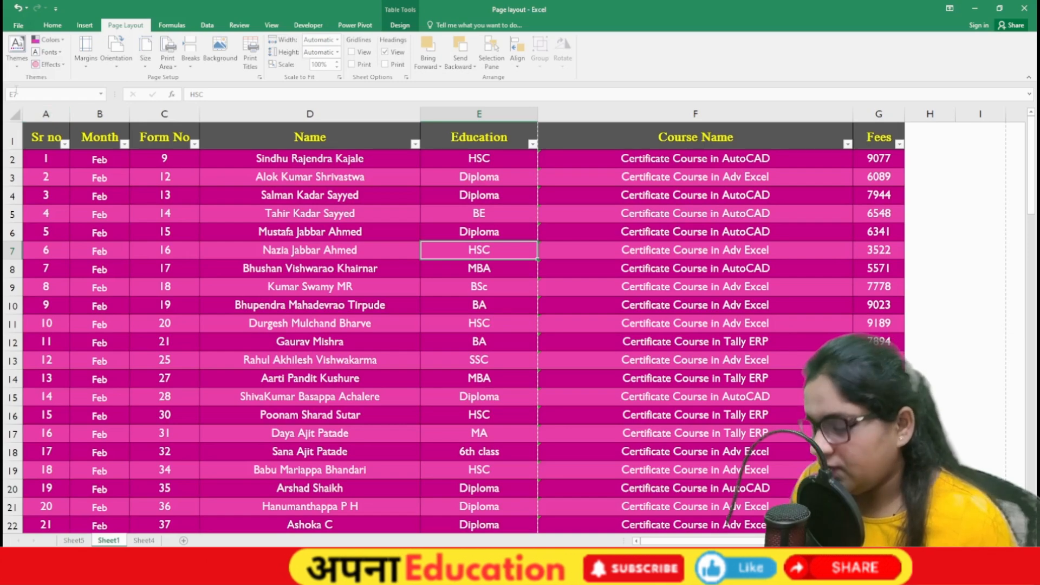
{"action": "key", "text": "ctrl+z"}
{"action": "key", "text": "ctrl+z"}
{"action": "key", "text": "ctrl+z"}
{"action": "key", "text": "ctrl+z"}
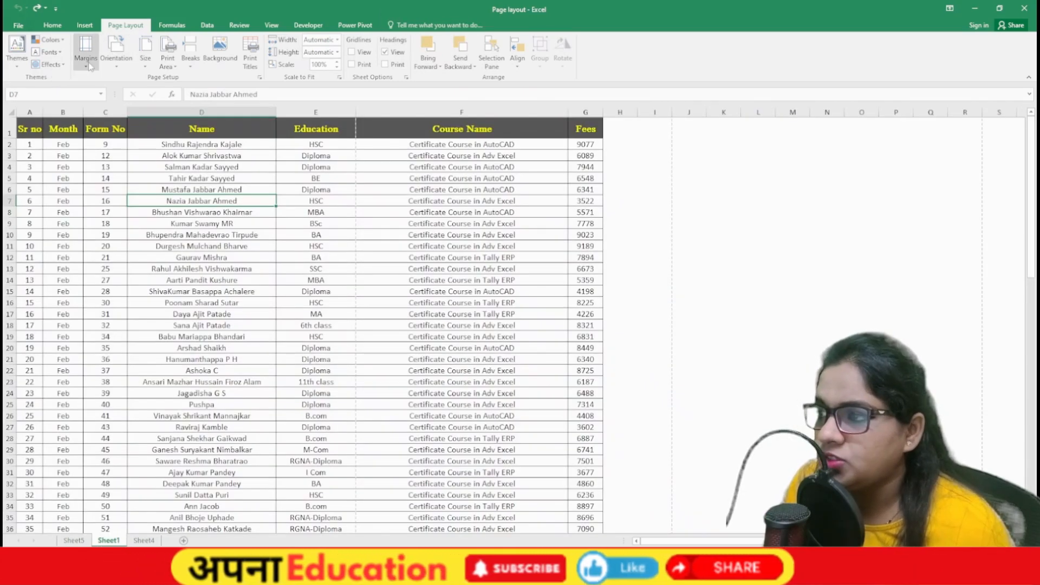
{"action": "left_click", "coordinate": [394, 261]}
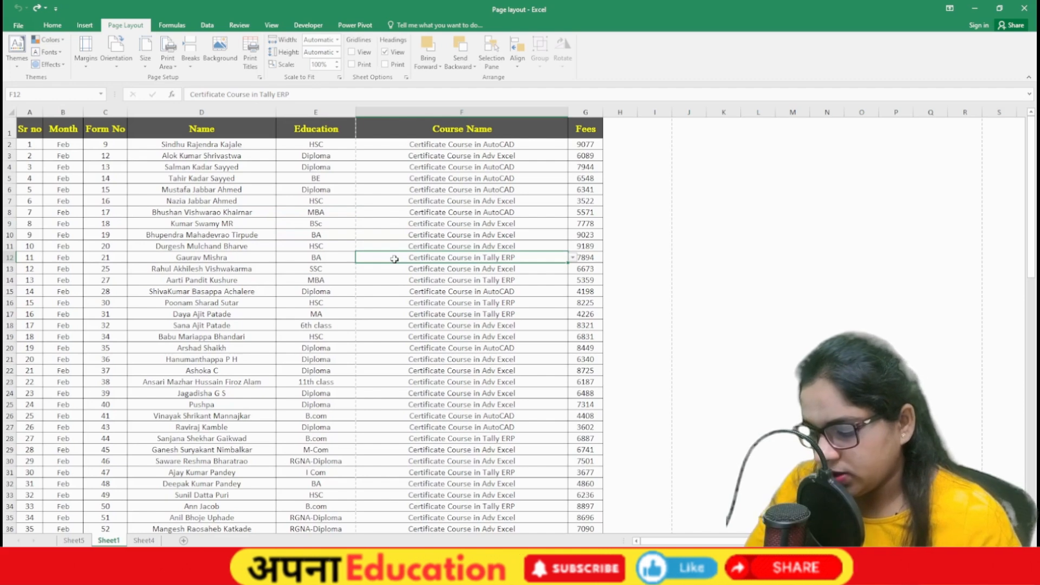
{"action": "key", "text": "ctrl+p"}
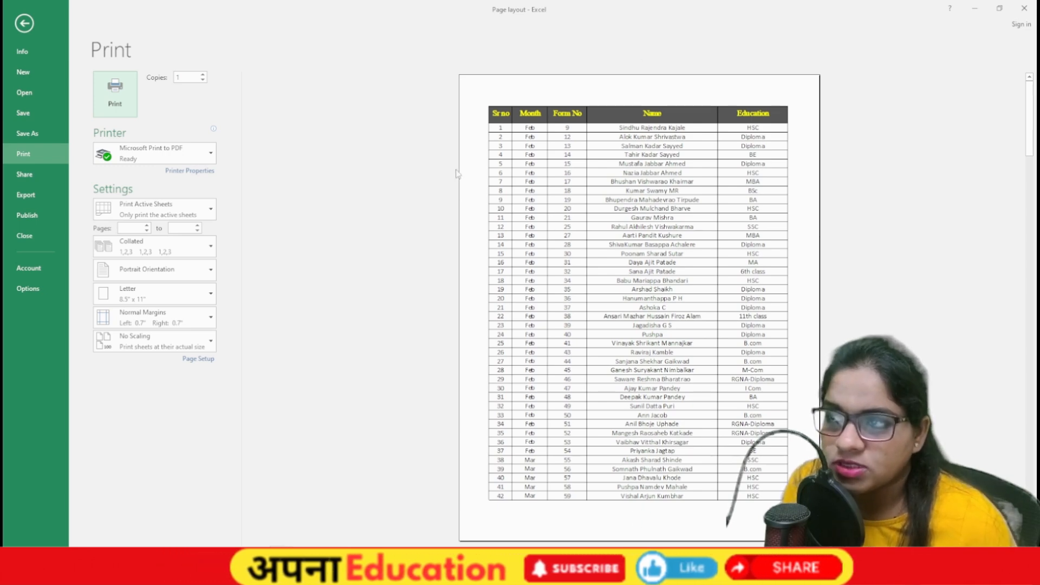
Step: Apply Wide page margins and check them in the print preview
{"action": "key", "text": "Escape"}
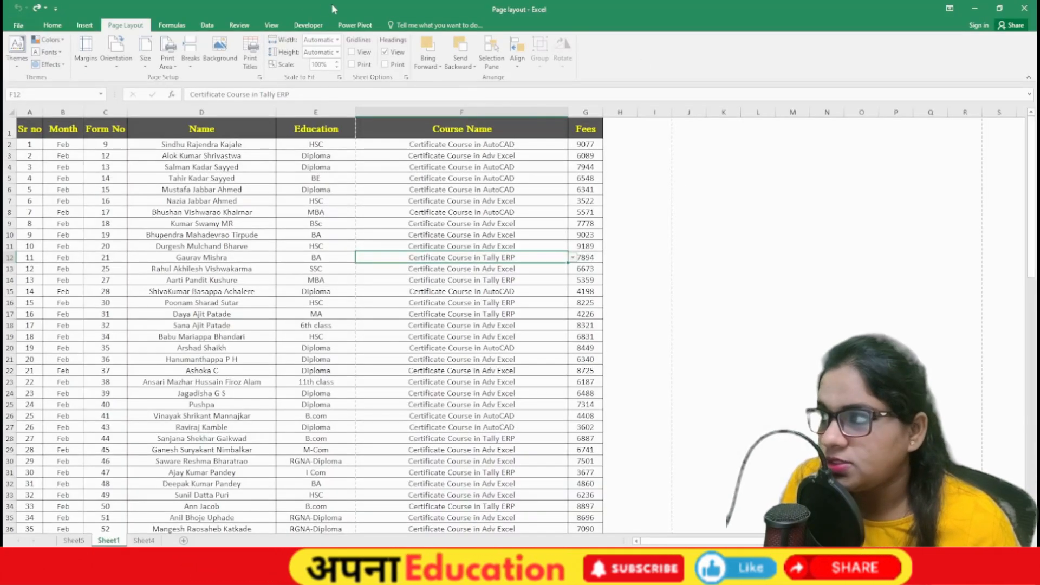
{"action": "left_click", "coordinate": [86, 50]}
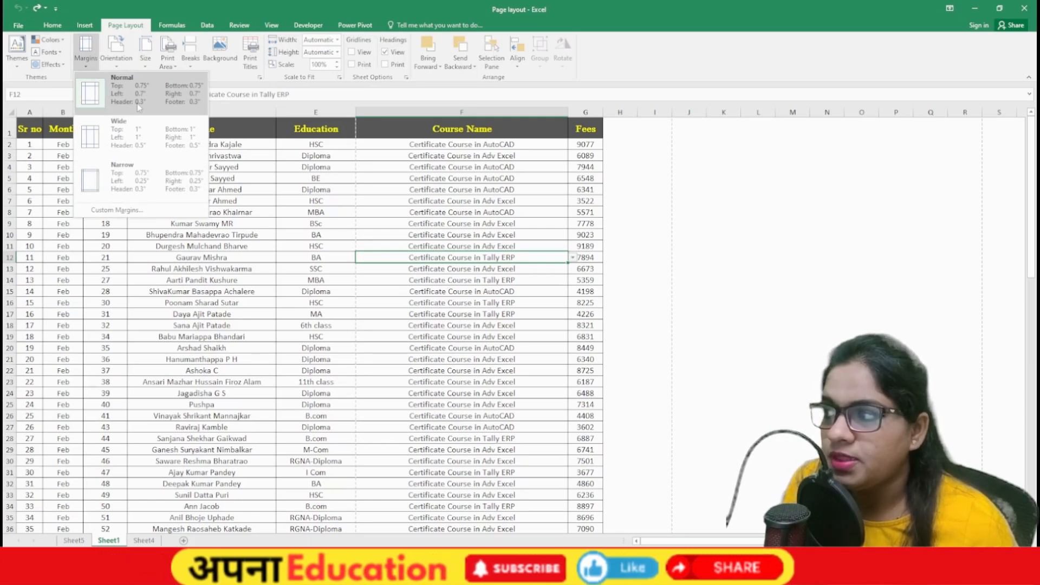
{"action": "left_click", "coordinate": [126, 139]}
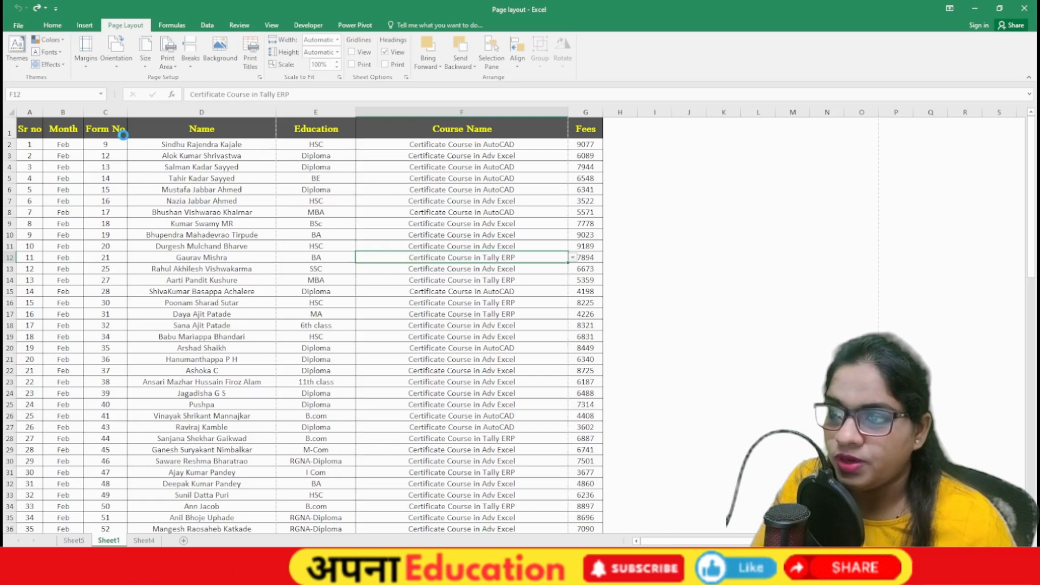
{"action": "key", "text": "ctrl+p"}
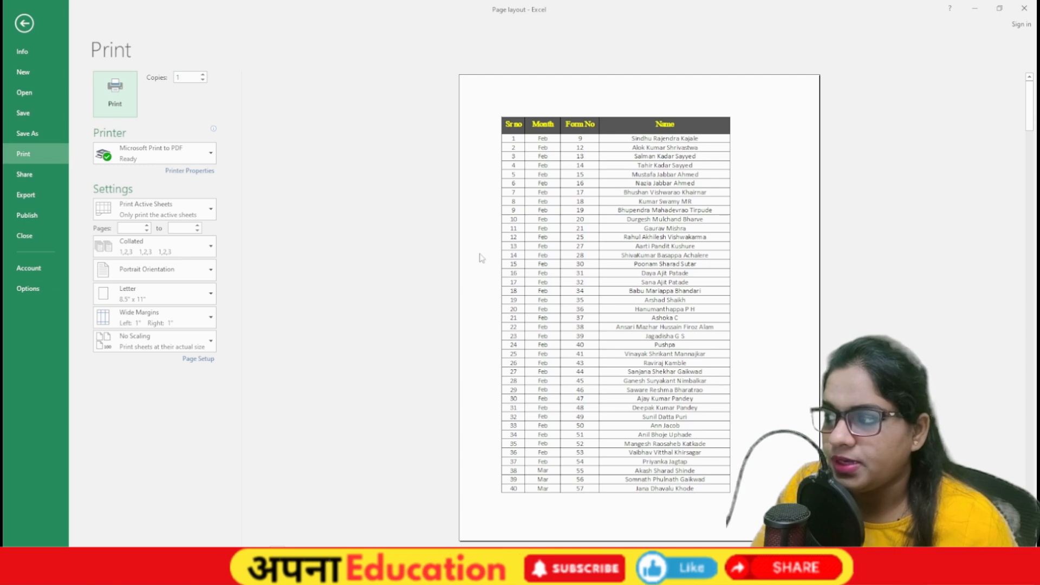
{"action": "key", "text": "Escape"}
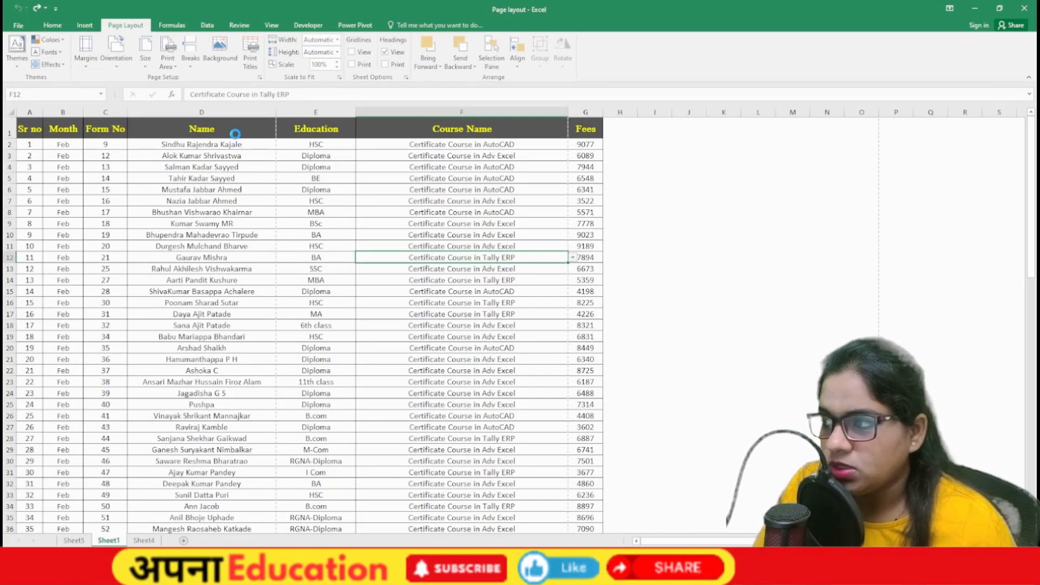
Step: Recheck the print preview, then bring up the margin presets again
{"action": "left_click", "coordinate": [19, 26]}
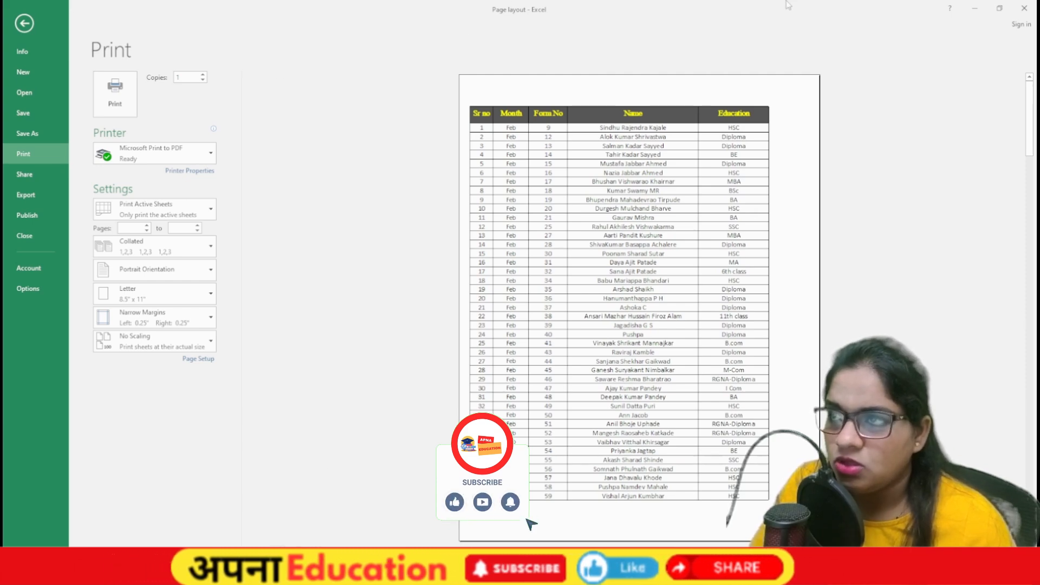
{"action": "key", "text": "Escape"}
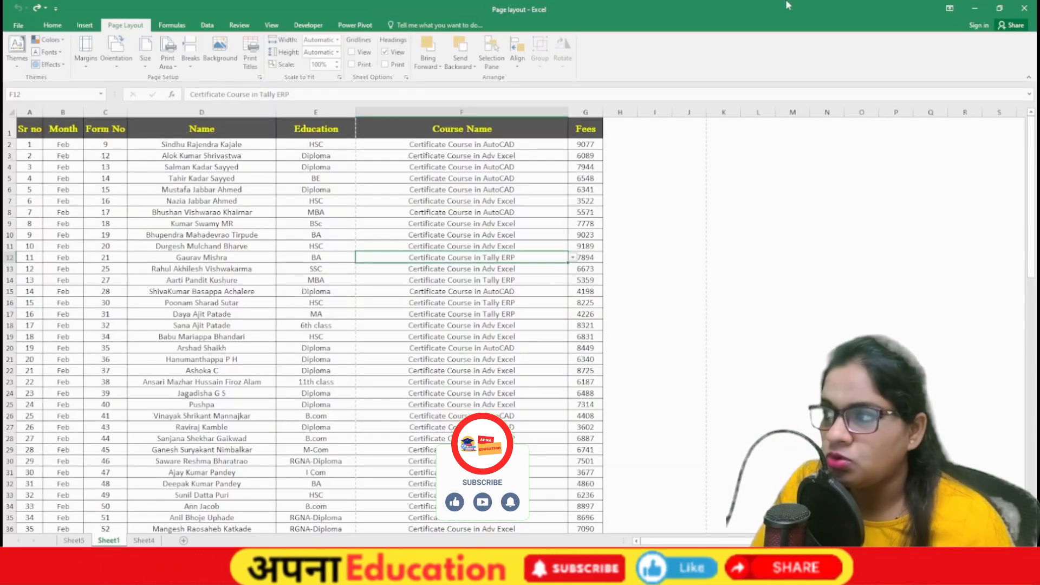
{"action": "key", "text": "ctrl+p"}
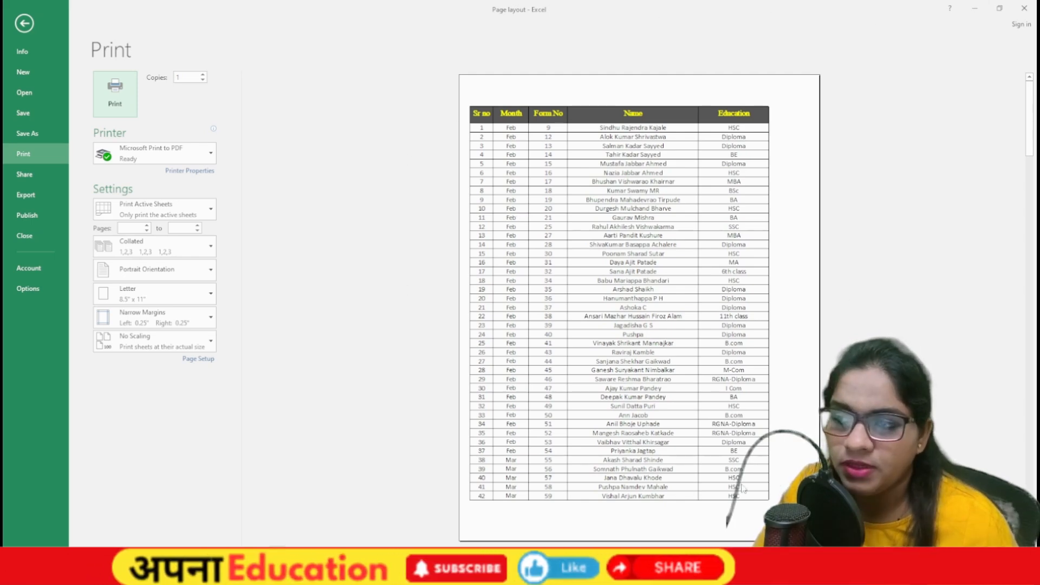
{"action": "key", "text": "Escape"}
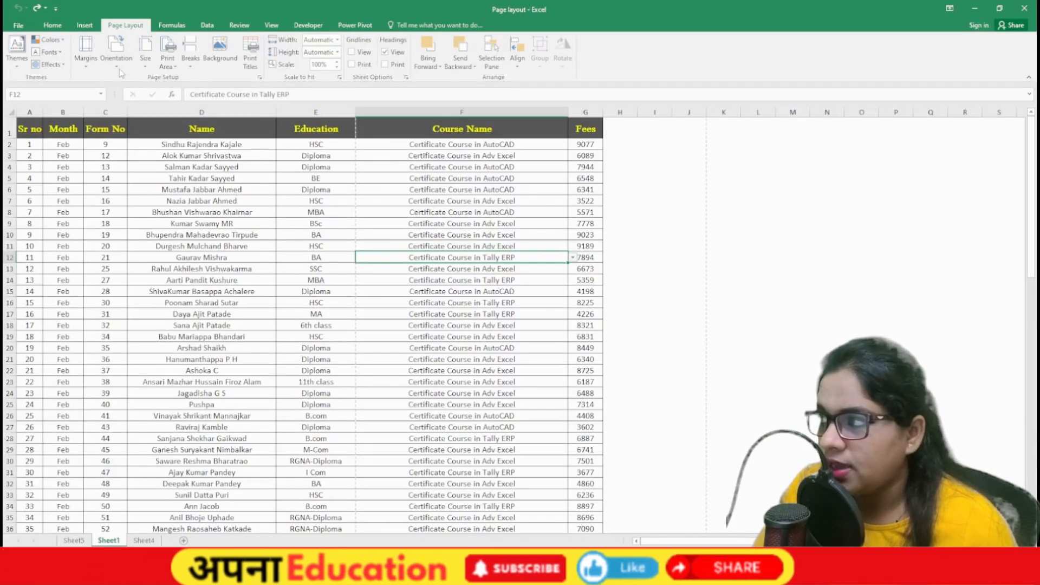
{"action": "left_click", "coordinate": [85, 54]}
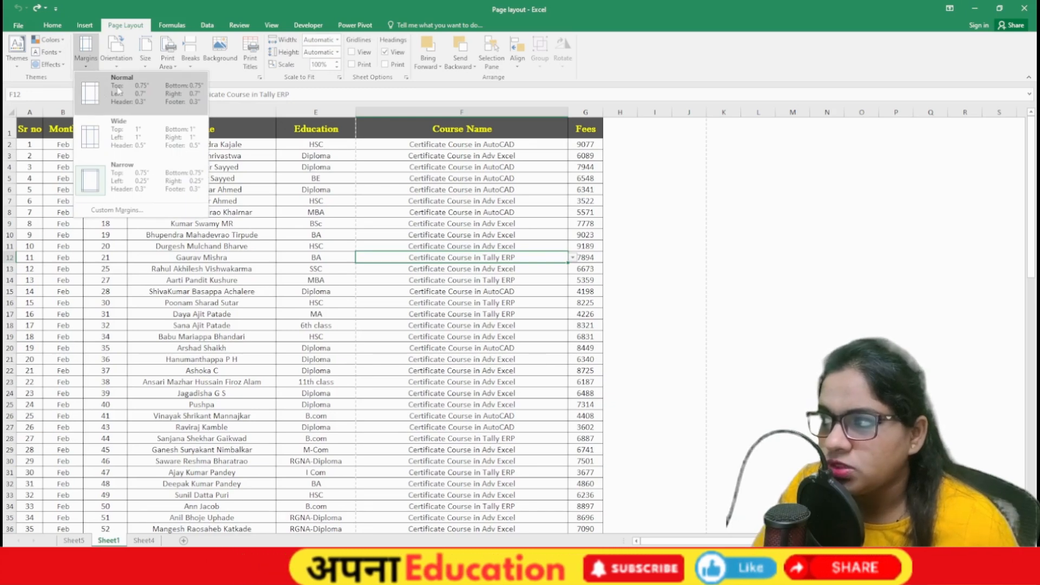
Step: Apply 1-inch top, bottom, left and right custom margins and check them in print preview
{"action": "left_click", "coordinate": [116, 210]}
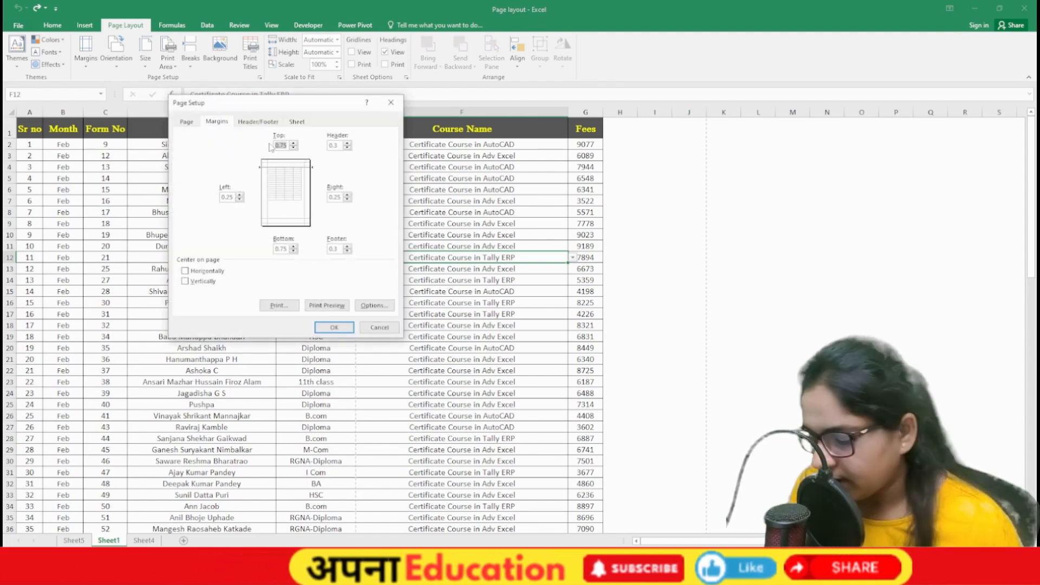
{"action": "type", "text": "1"}
{"action": "key", "text": "Tab"}
{"action": "type", "text": "1"}
{"action": "key", "text": "Tab"}
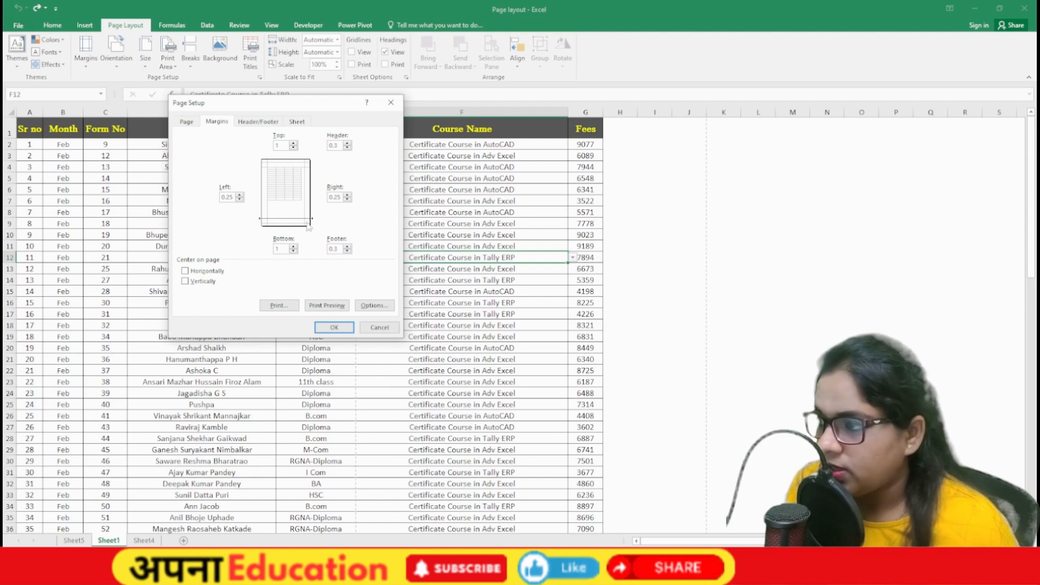
{"action": "type", "text": "1"}
{"action": "key", "text": "Tab"}
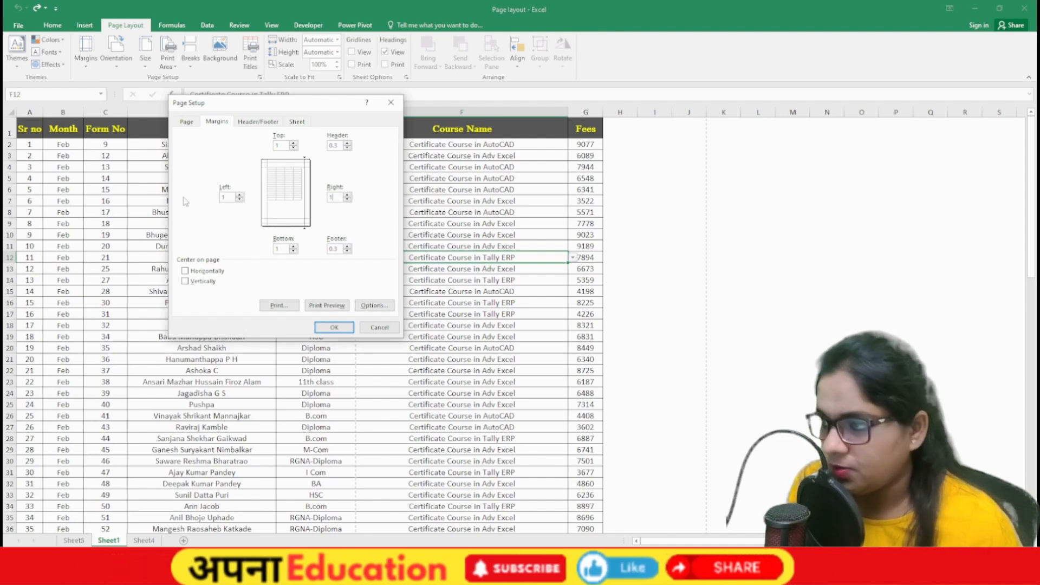
{"action": "type", "text": "1"}
{"action": "left_click", "coordinate": [335, 328]}
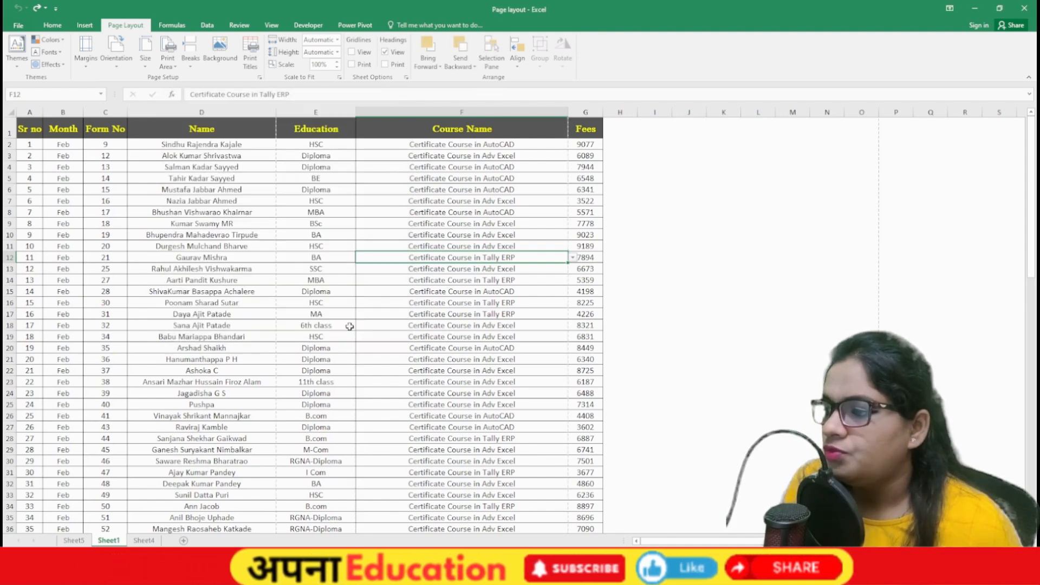
{"action": "key", "text": "ctrl+p"}
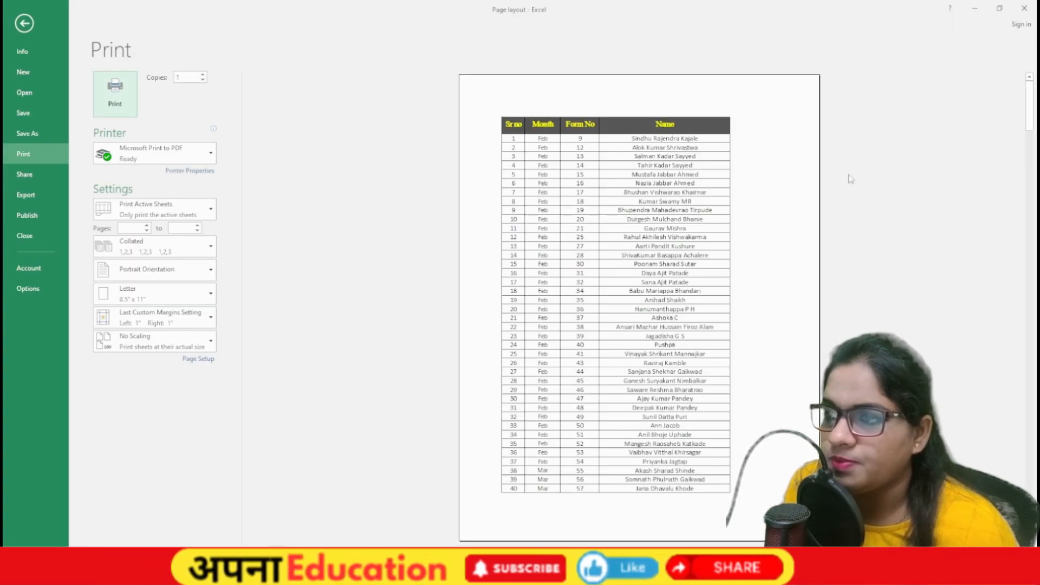
{"action": "key", "text": "Escape"}
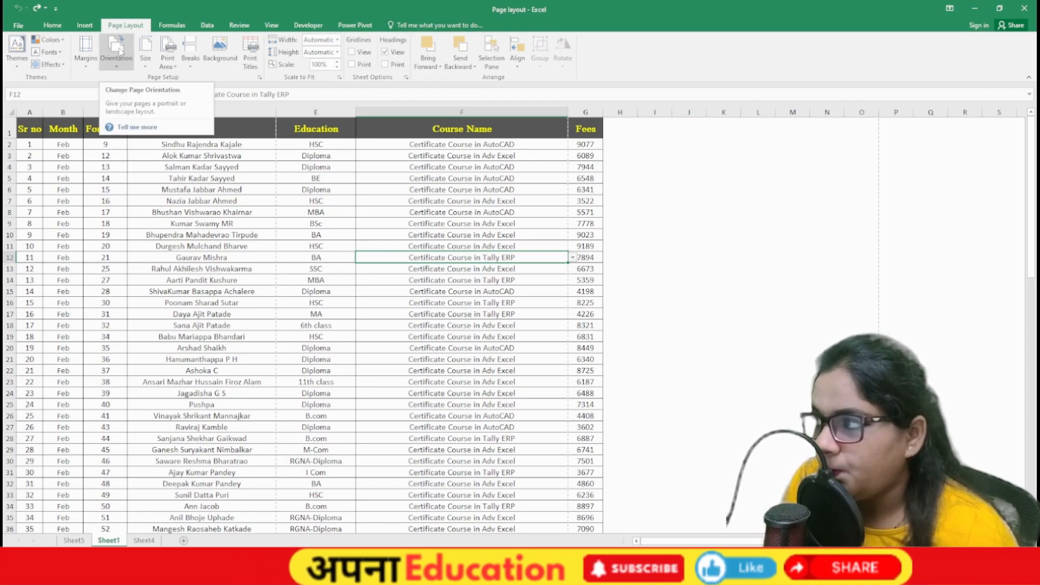
Step: Try landscape orientation in print preview, then set the page orientation to Portrait
{"action": "left_click", "coordinate": [116, 54]}
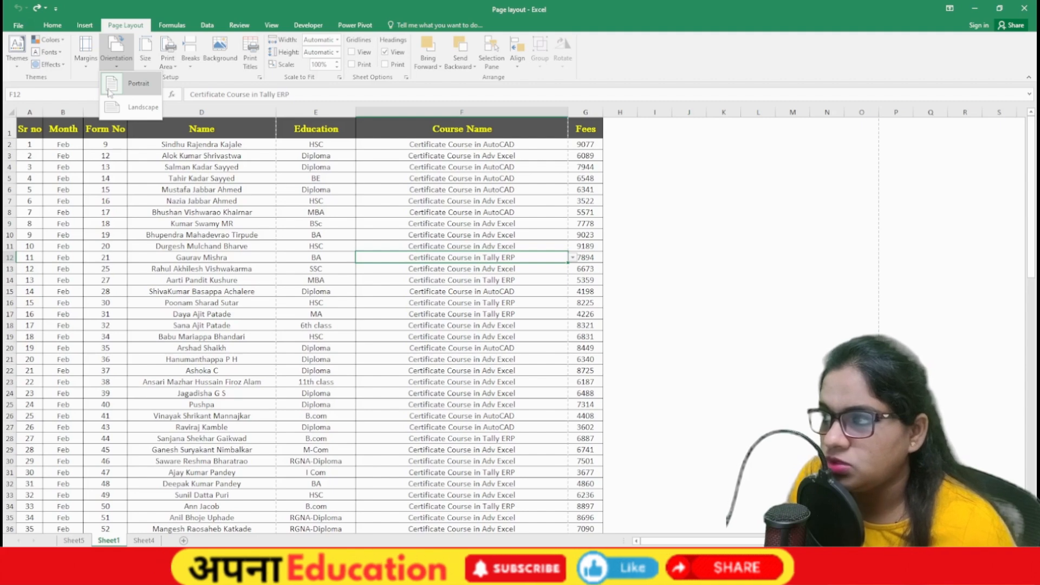
{"action": "left_click", "coordinate": [135, 103]}
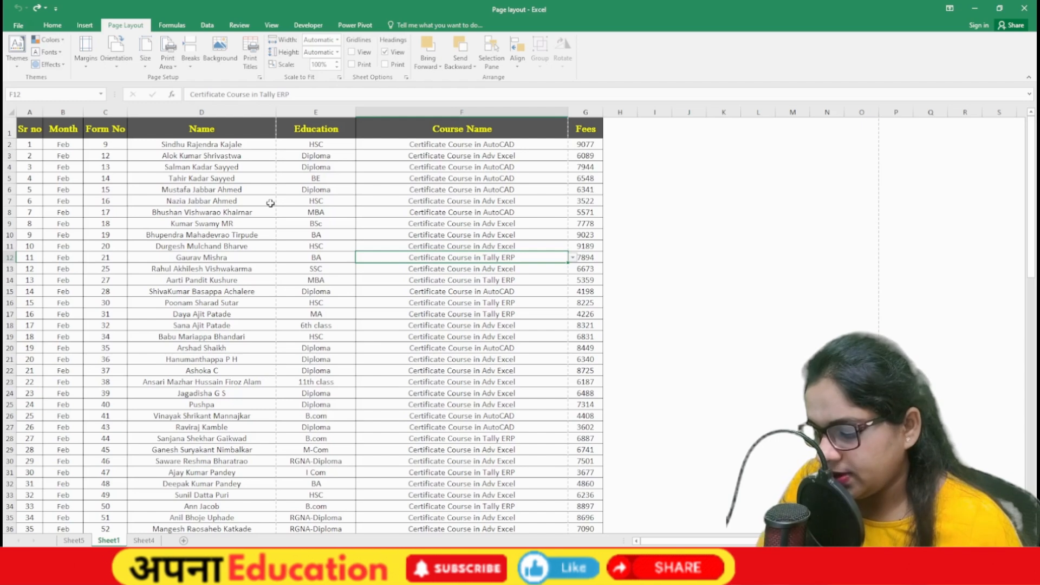
{"action": "key", "text": "ctrl+p"}
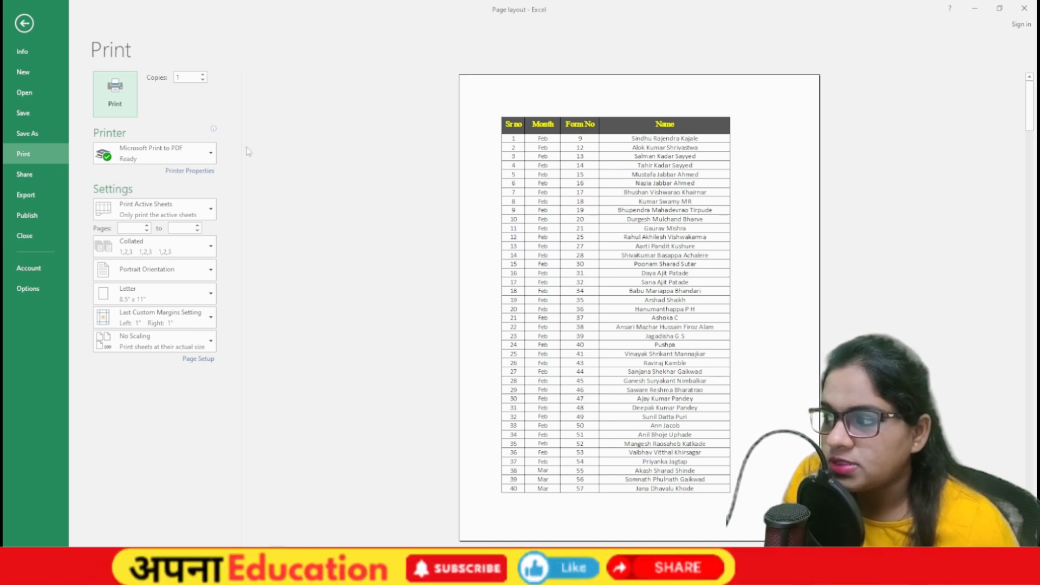
{"action": "left_click", "coordinate": [117, 269]}
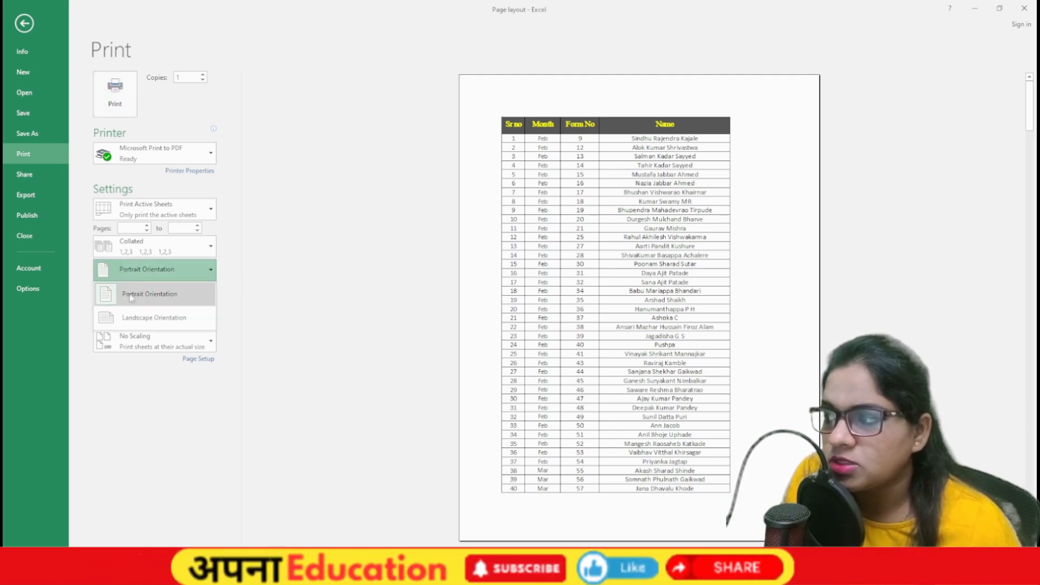
{"action": "left_click", "coordinate": [136, 320]}
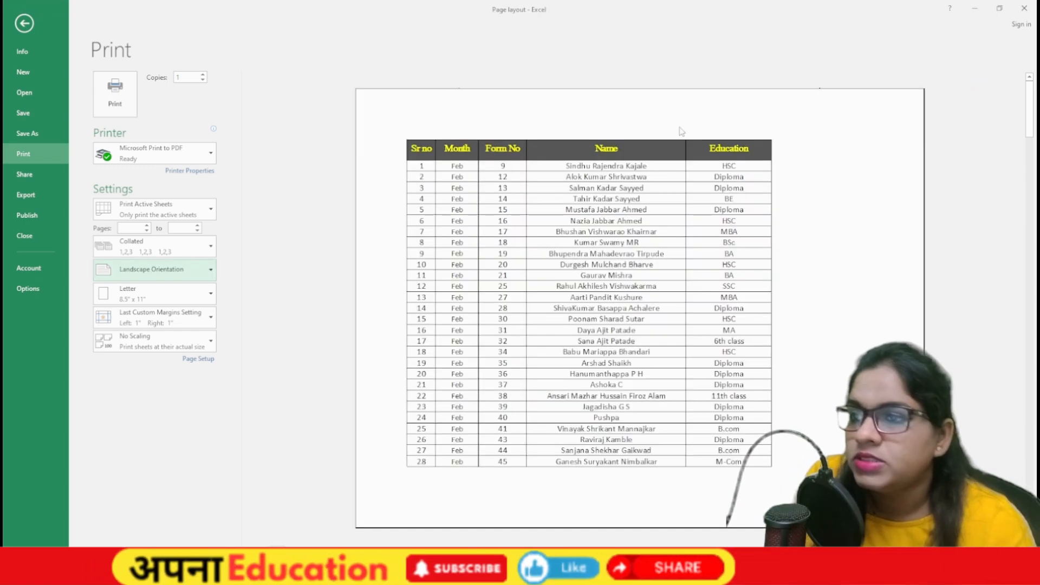
{"action": "key", "text": "Escape"}
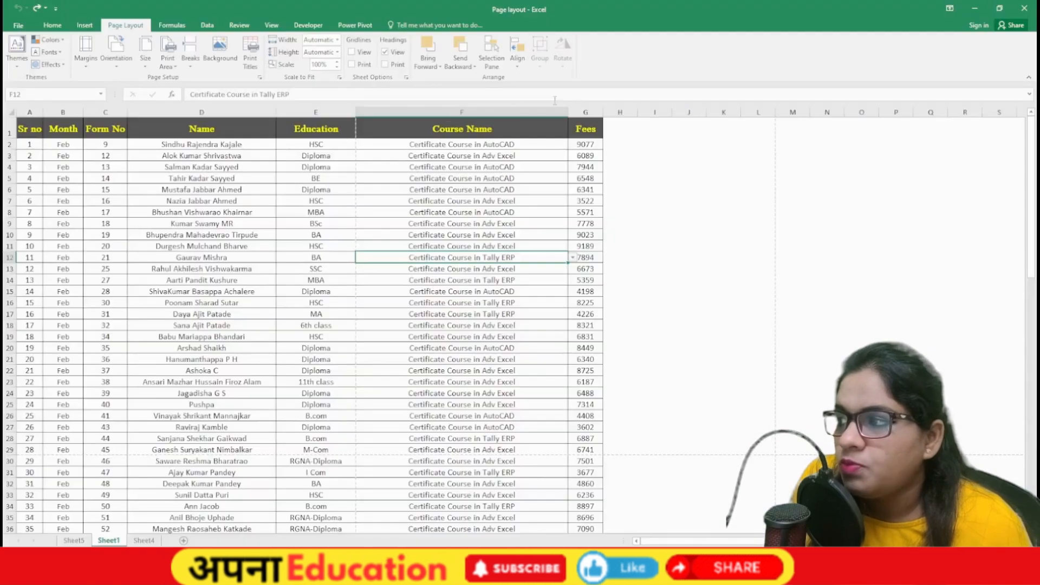
{"action": "left_click", "coordinate": [118, 67]}
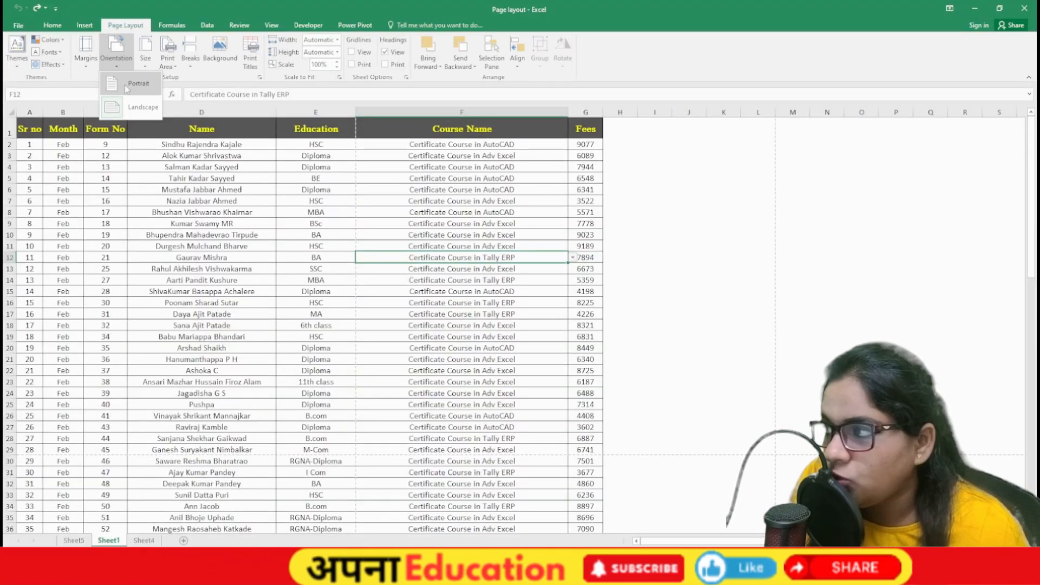
{"action": "left_click", "coordinate": [127, 86]}
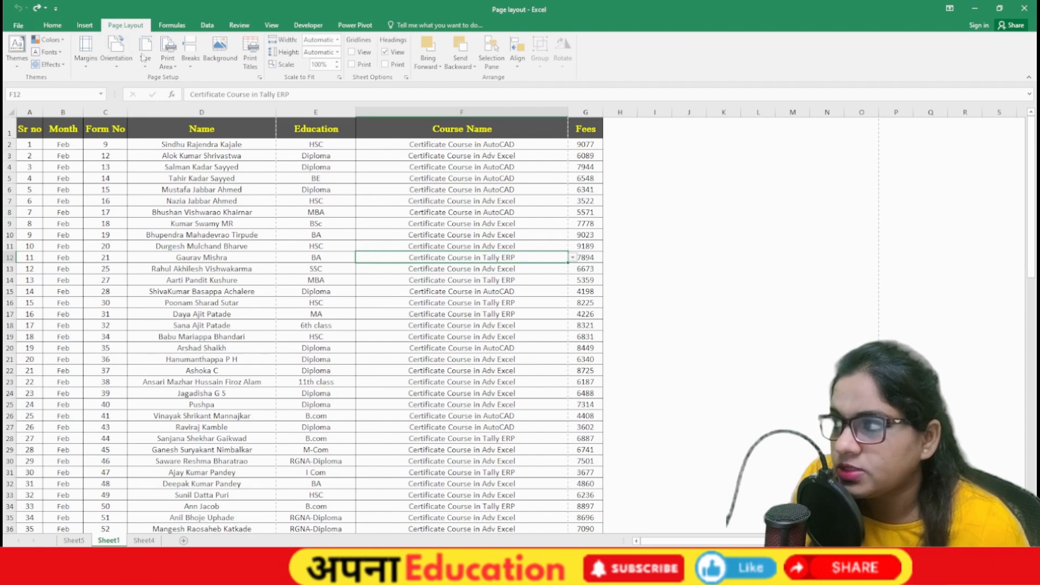
Step: Change the paper size to Tabloid, then to Statement (5.5" x 8.5")
{"action": "left_click", "coordinate": [145, 57]}
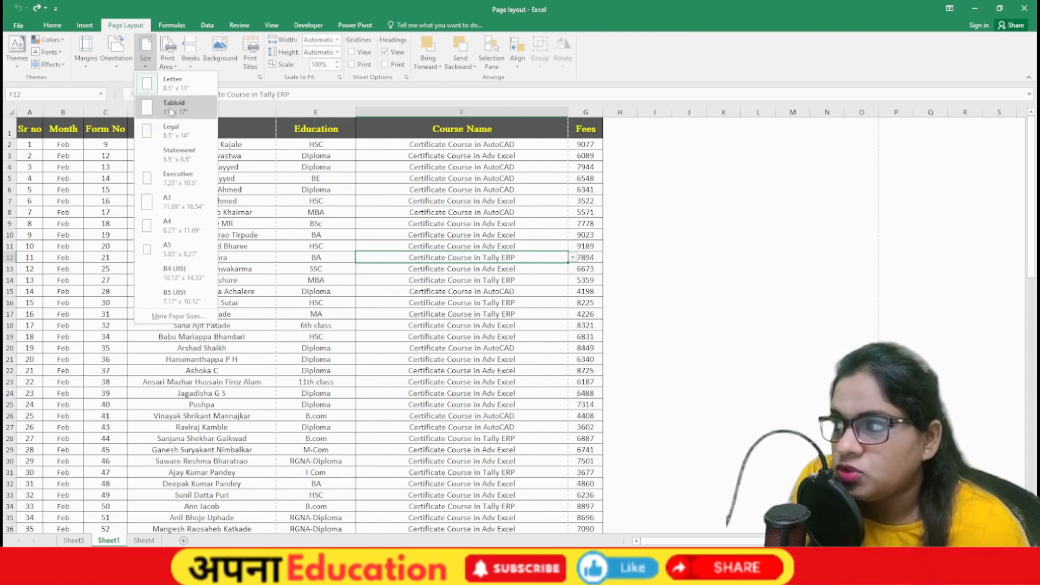
{"action": "left_click", "coordinate": [168, 61]}
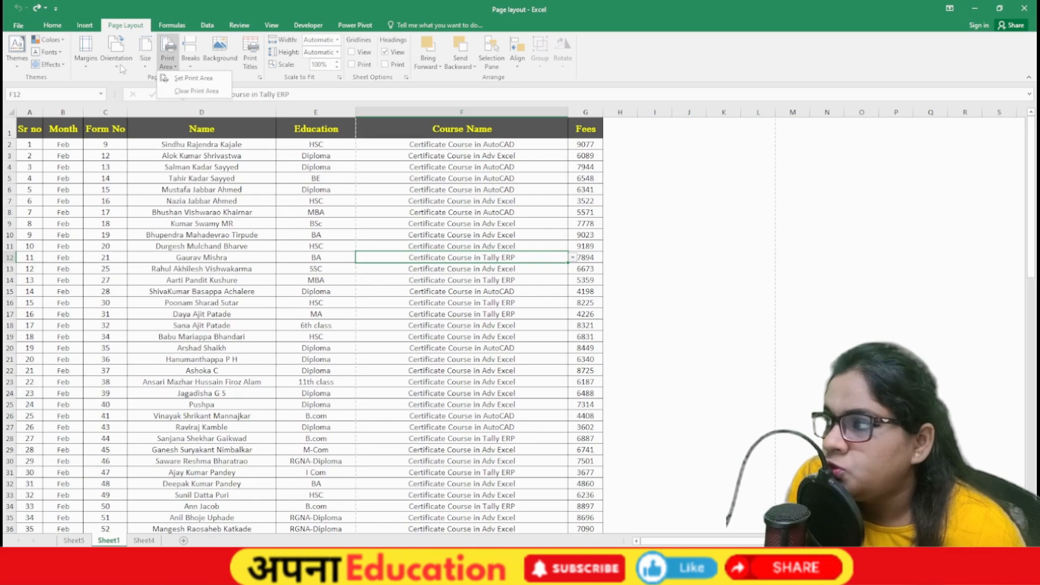
{"action": "left_click", "coordinate": [158, 49]}
{"action": "left_click", "coordinate": [152, 53]}
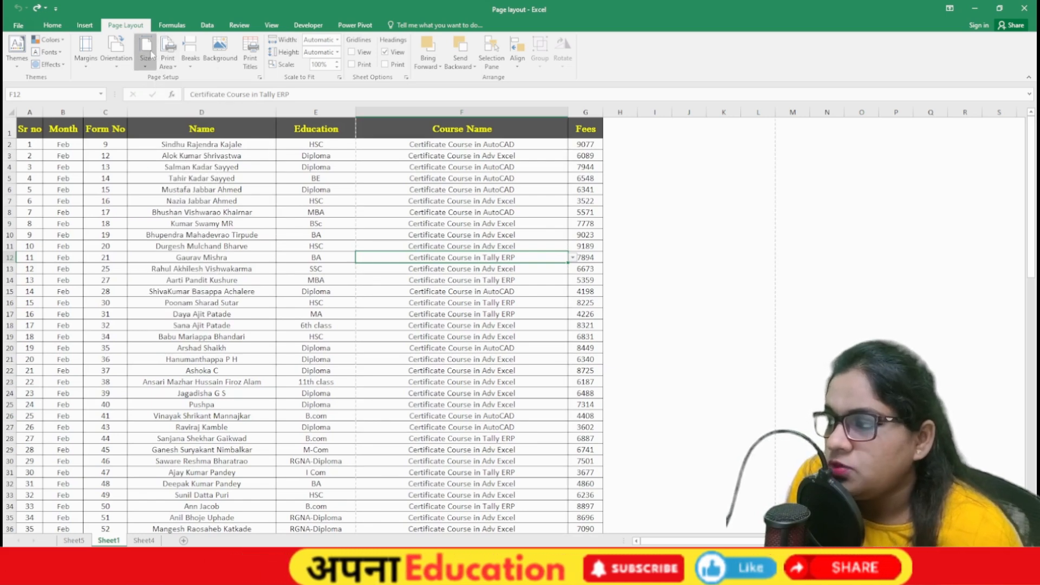
{"action": "left_click", "coordinate": [151, 53]}
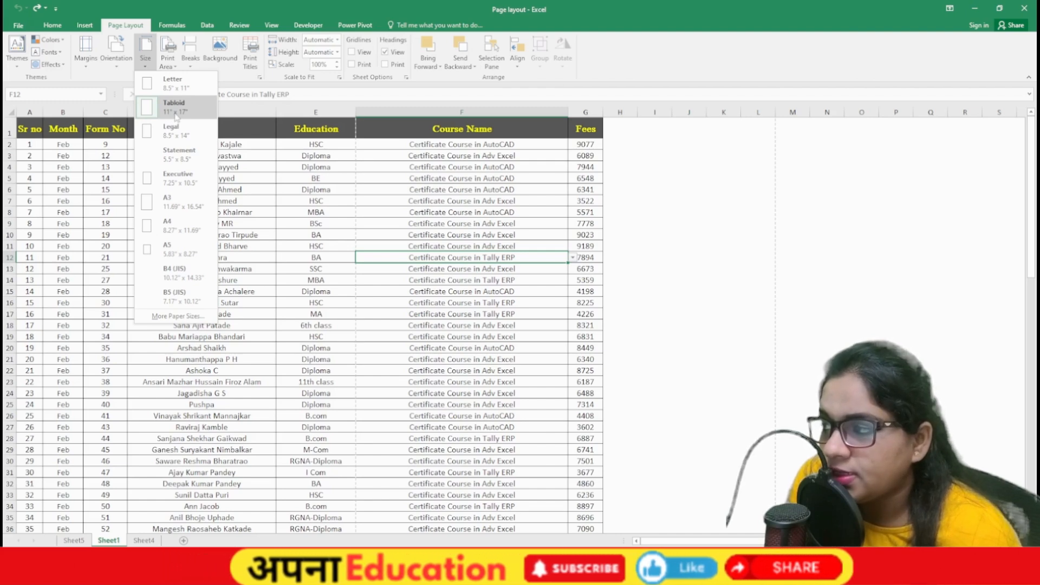
{"action": "left_click", "coordinate": [172, 103]}
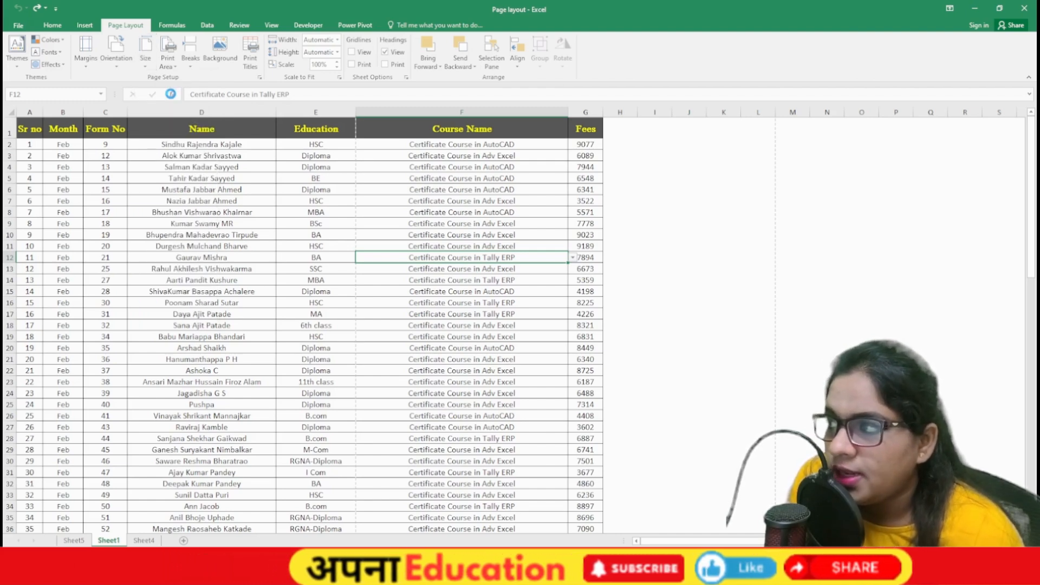
{"action": "left_click", "coordinate": [145, 54]}
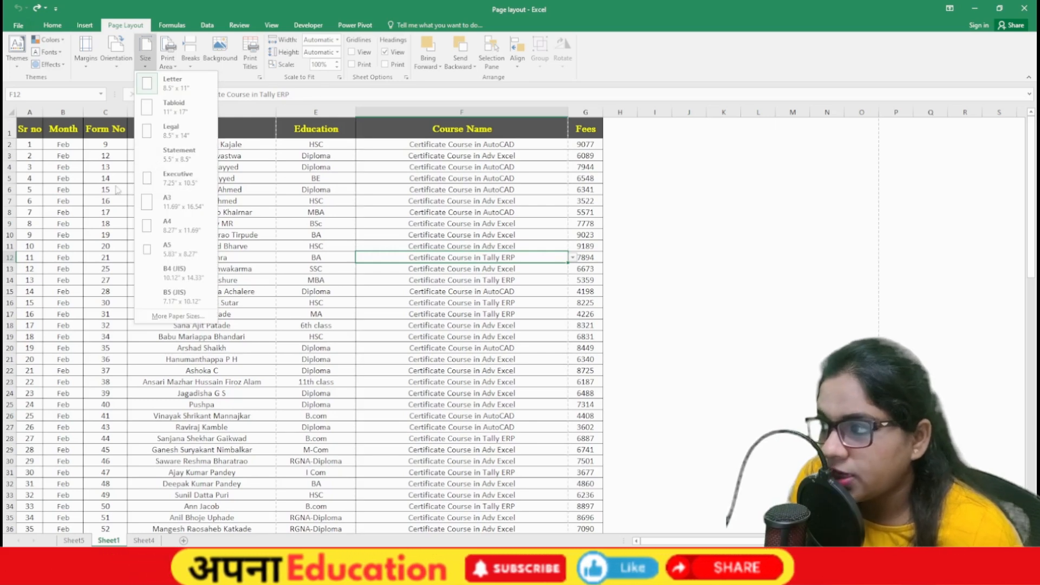
{"action": "left_click", "coordinate": [178, 155]}
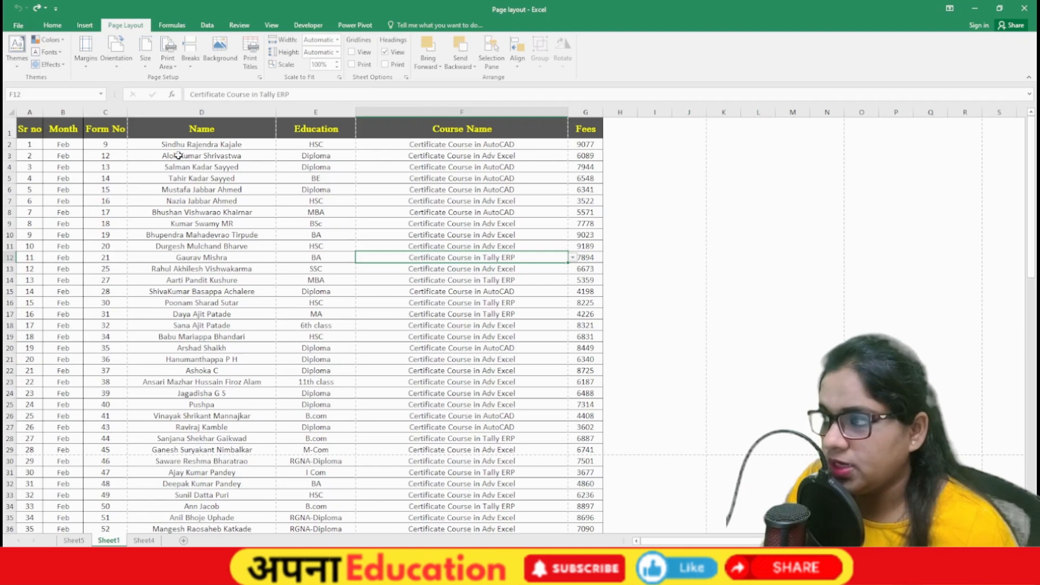
Step: Page through the Statement-size printout in print preview and return to the sheet
{"action": "key", "text": "ctrl+p"}
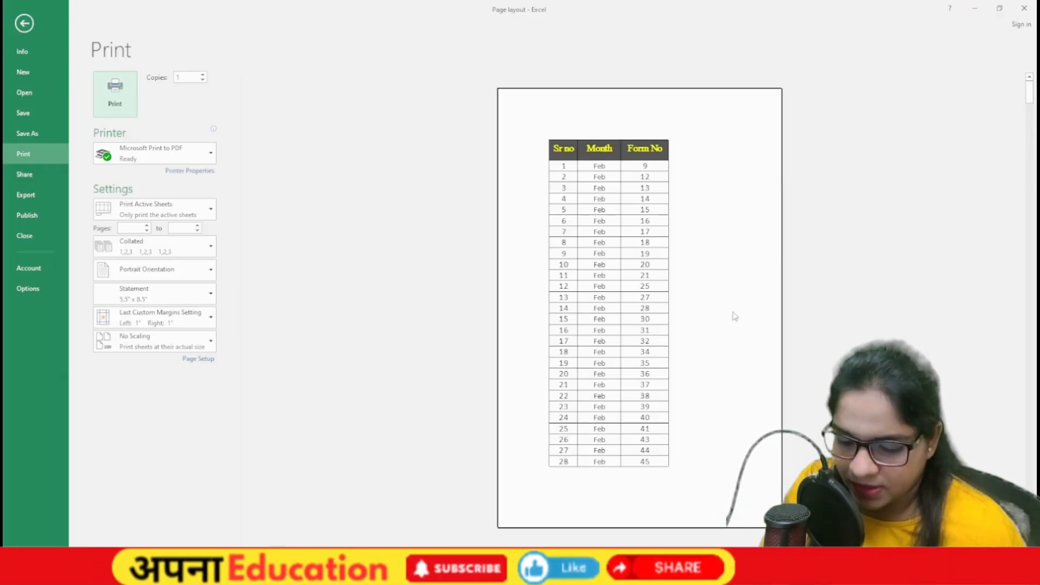
{"action": "type", "text": "1"}
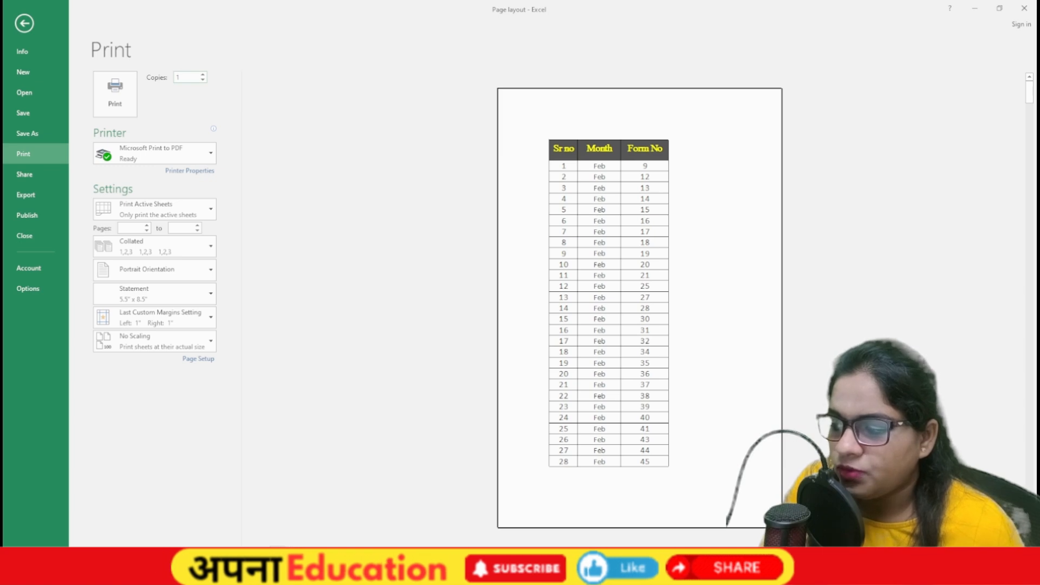
{"action": "key", "text": "Page_Down"}
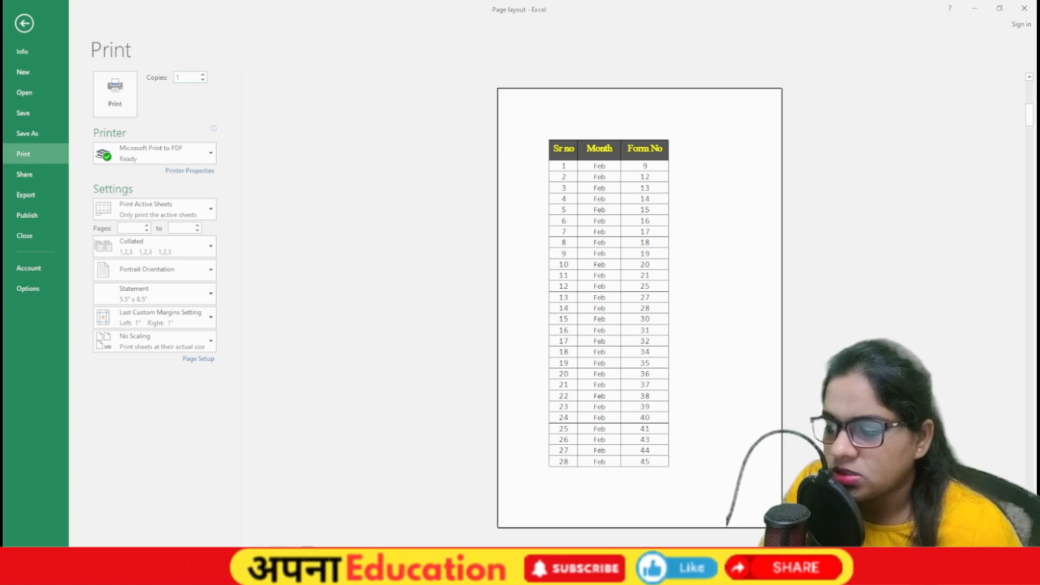
{"action": "key", "text": "Escape"}
{"action": "left_click", "coordinate": [165, 64]}
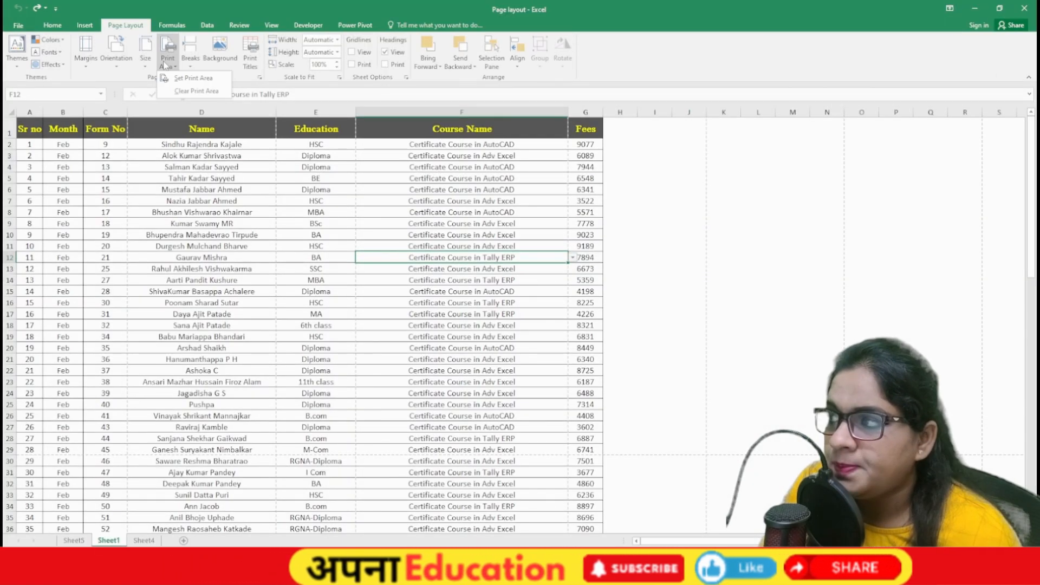
Step: Set A1:E14 as the print area and preview it
{"action": "left_click", "coordinate": [279, 265]}
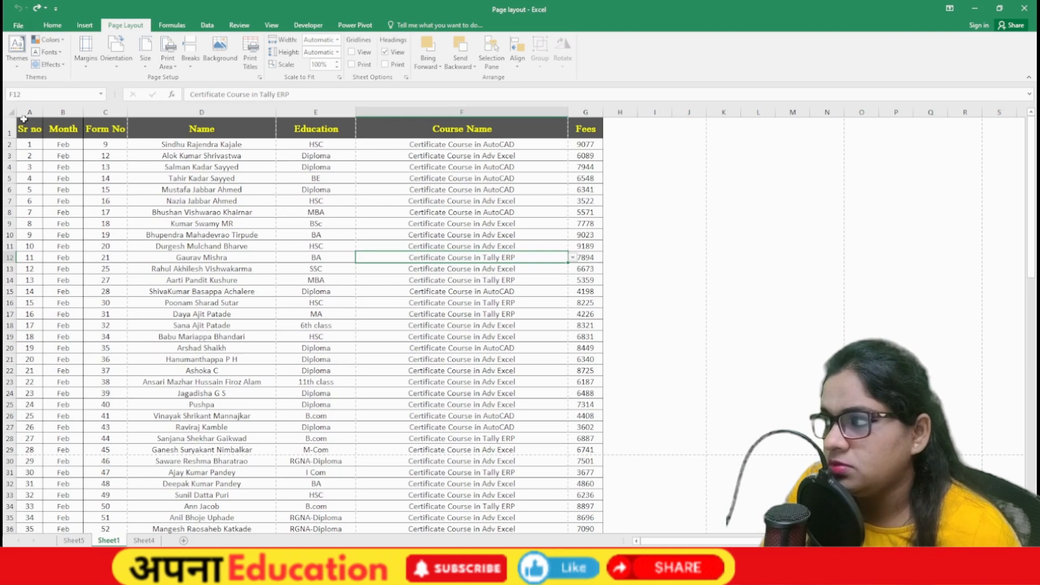
{"action": "left_click_drag", "start_coordinate": [30, 129], "coordinate": [319, 280]}
{"action": "left_click", "coordinate": [168, 61]}
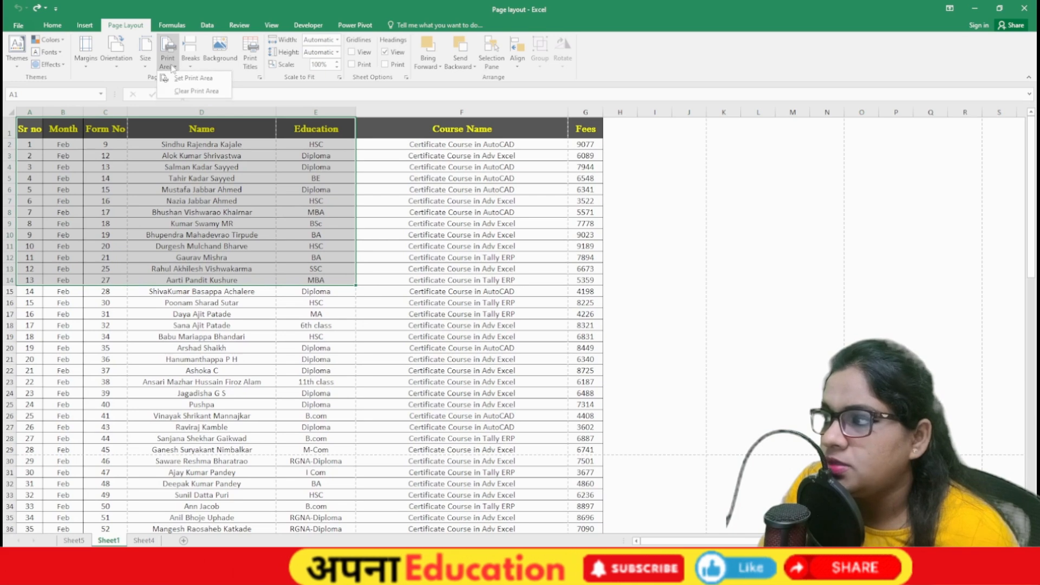
{"action": "left_click", "coordinate": [181, 81]}
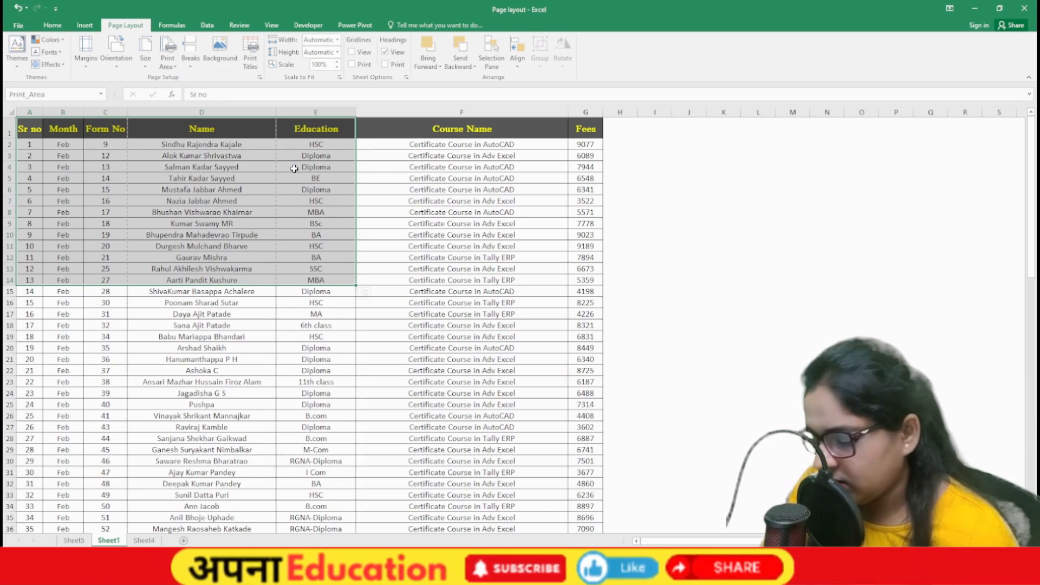
{"action": "key", "text": "ctrl+p"}
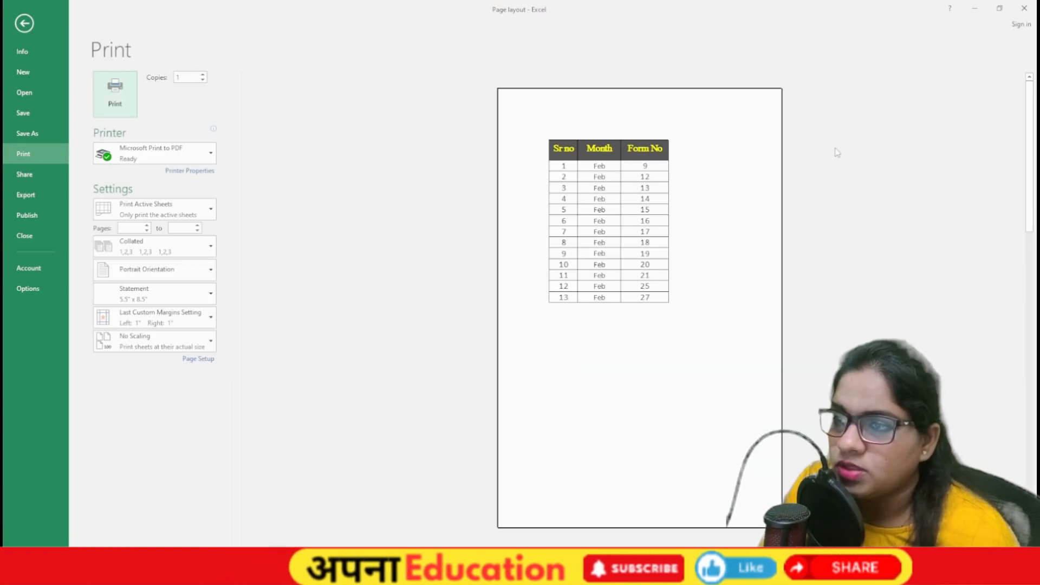
{"action": "key", "text": "Escape"}
Step: Clear the print area so the whole sheet prints again
{"action": "left_click", "coordinate": [320, 259]}
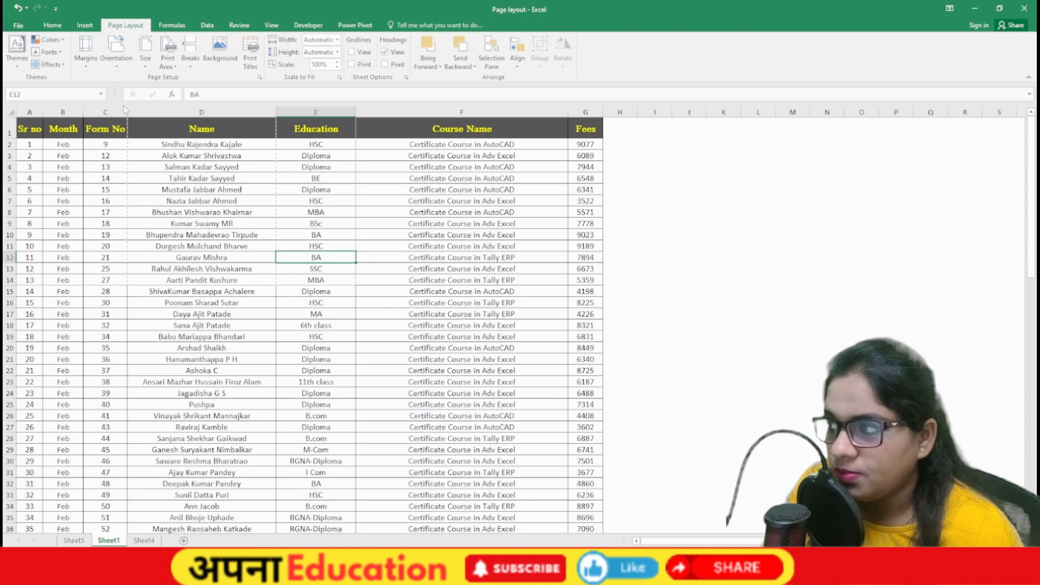
{"action": "left_click", "coordinate": [336, 165]}
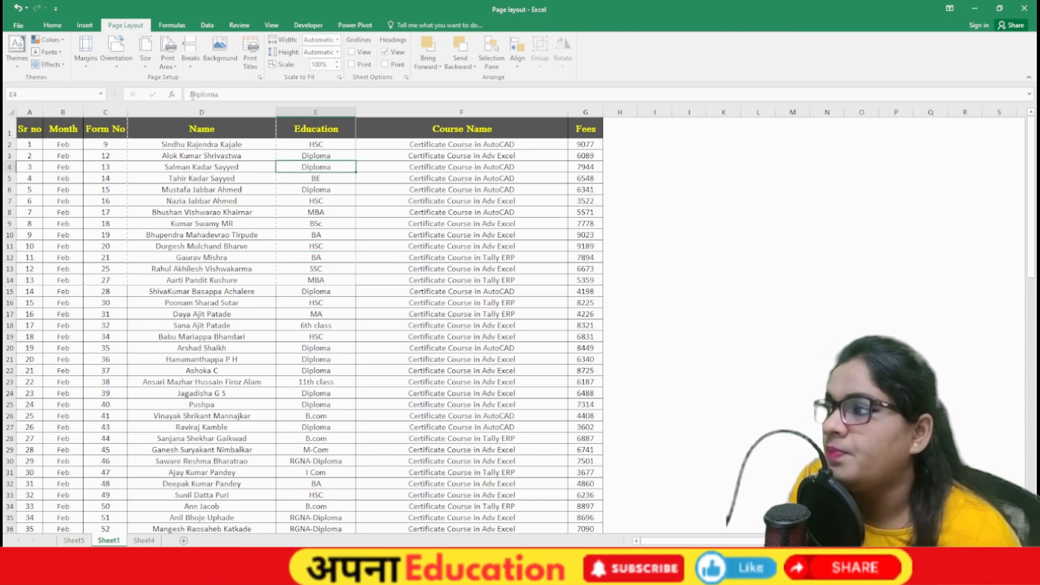
{"action": "left_click", "coordinate": [168, 63]}
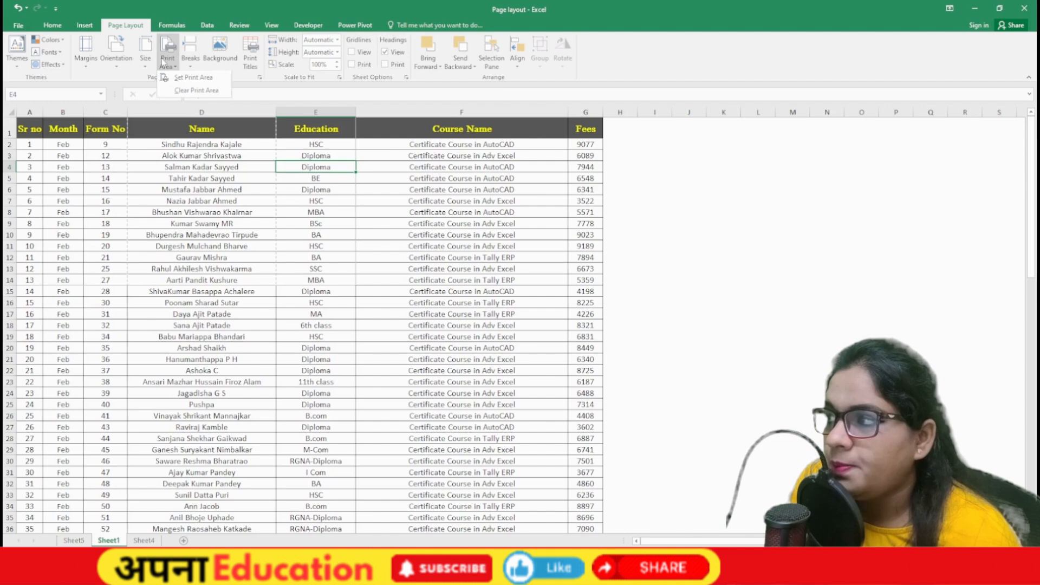
{"action": "left_click", "coordinate": [196, 92]}
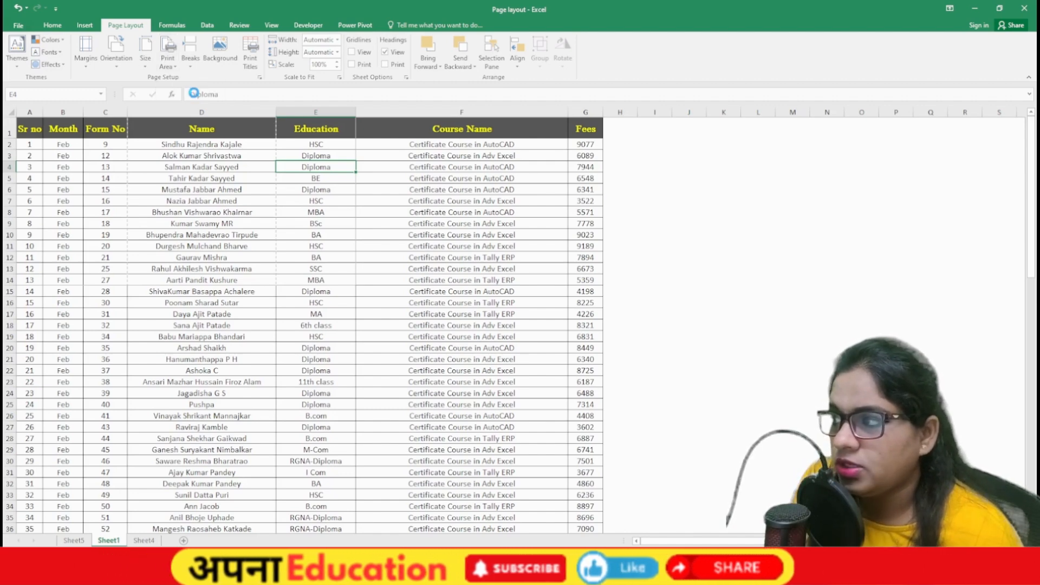
Step: Insert a manual page break above row 9 of the fee table
{"action": "left_click", "coordinate": [191, 69]}
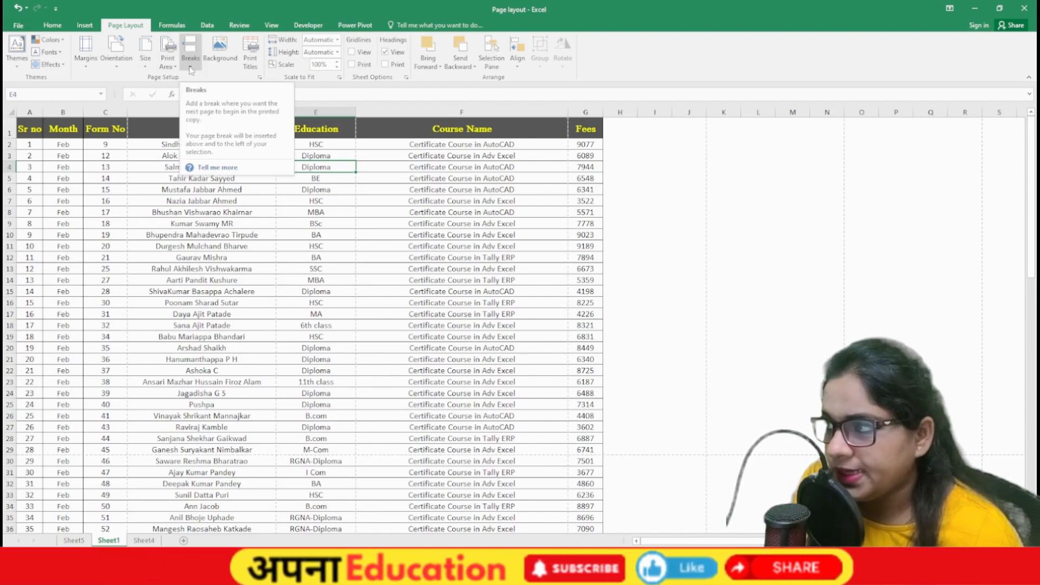
{"action": "left_click", "coordinate": [217, 234]}
{"action": "left_click", "coordinate": [162, 211]}
{"action": "left_click", "coordinate": [180, 234]}
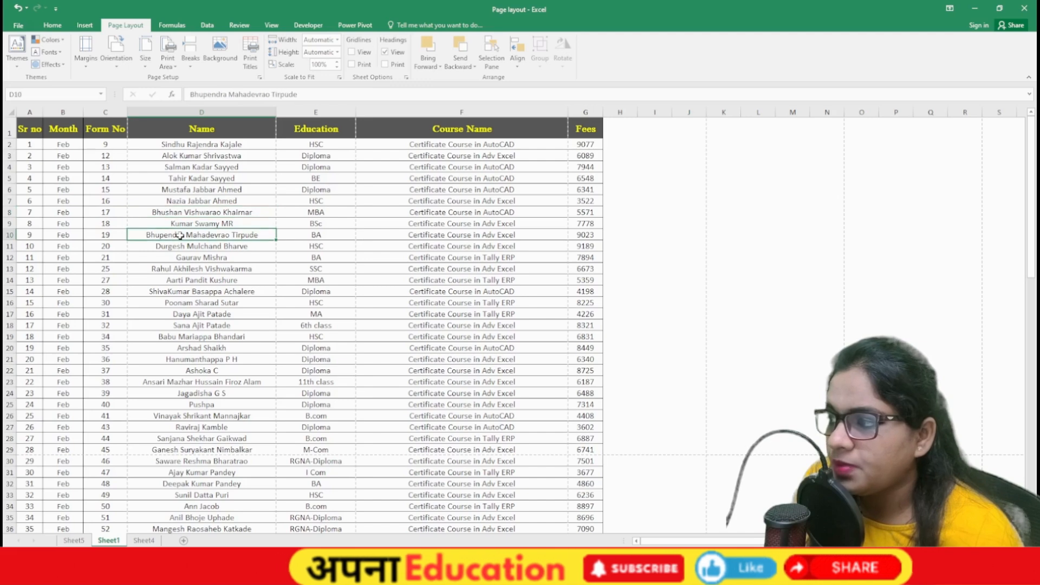
{"action": "left_click", "coordinate": [170, 223]}
{"action": "left_click", "coordinate": [191, 64]}
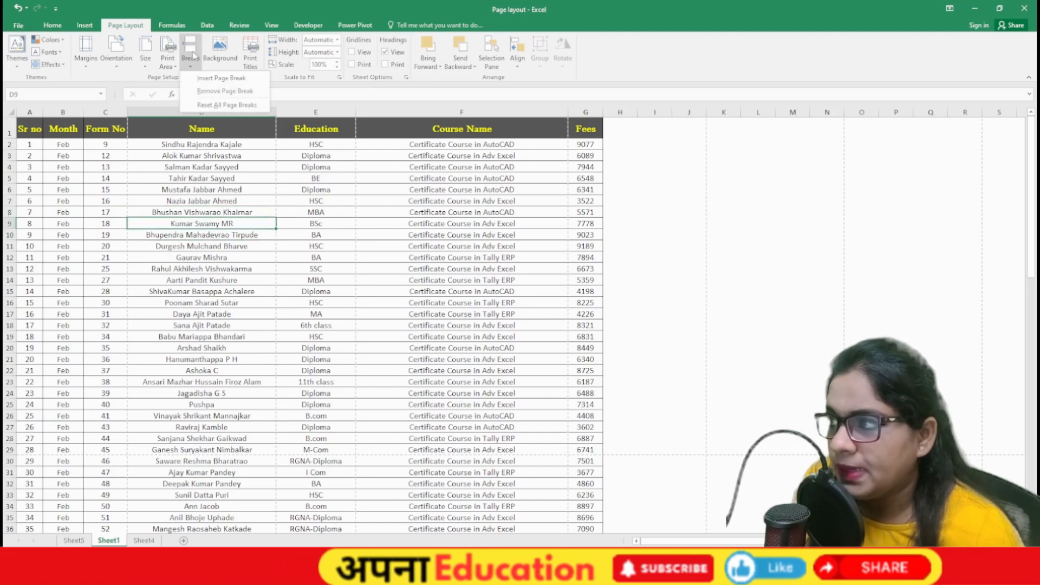
{"action": "left_click", "coordinate": [202, 79]}
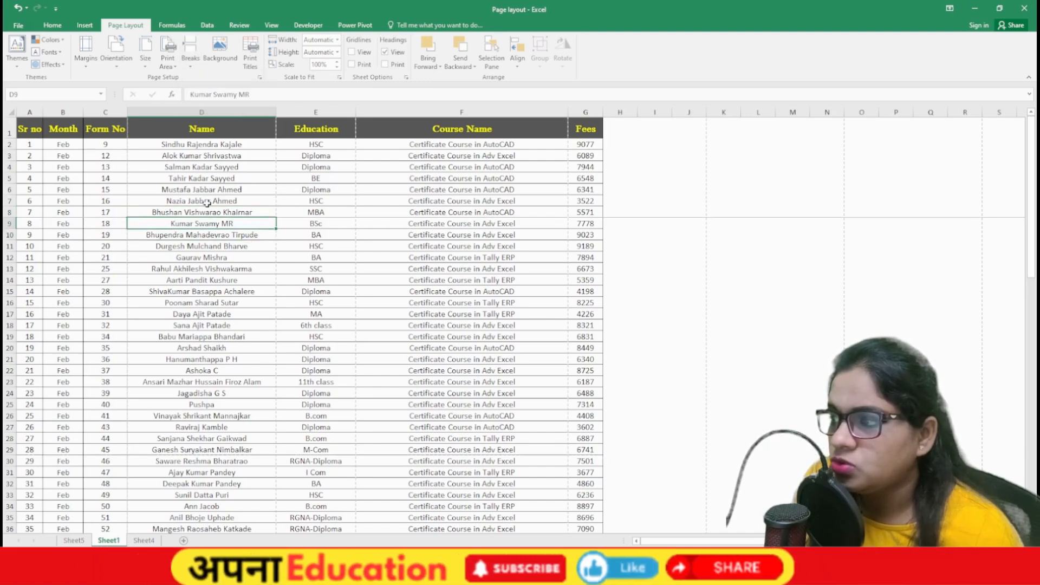
Step: Preview both printed pages, with page one ending at Sr no 7
{"action": "left_click", "coordinate": [189, 200]}
{"action": "left_click", "coordinate": [291, 188]}
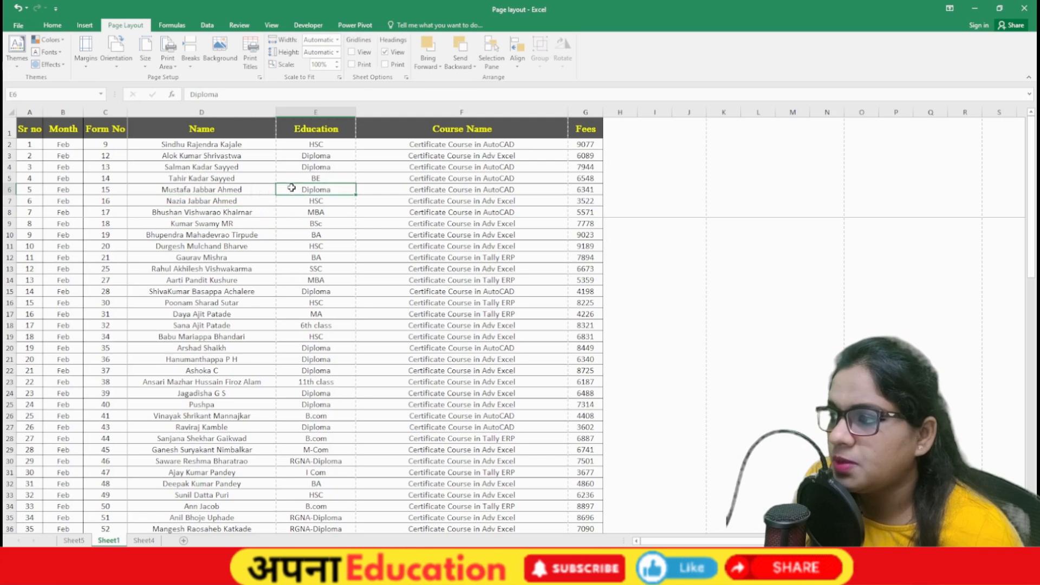
{"action": "left_click", "coordinate": [240, 202]}
{"action": "left_click", "coordinate": [308, 202]}
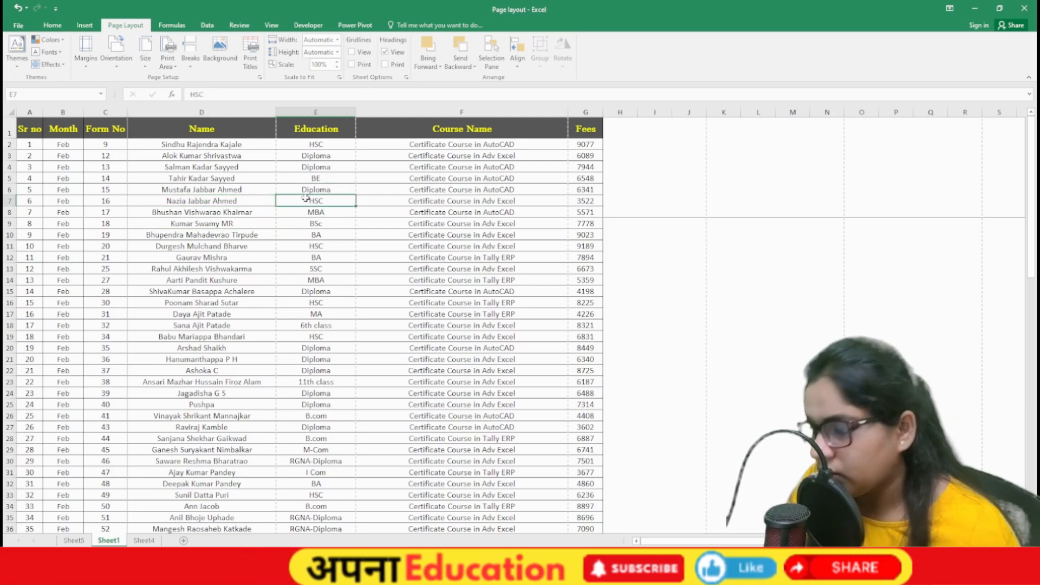
{"action": "key", "text": "ctrl+p"}
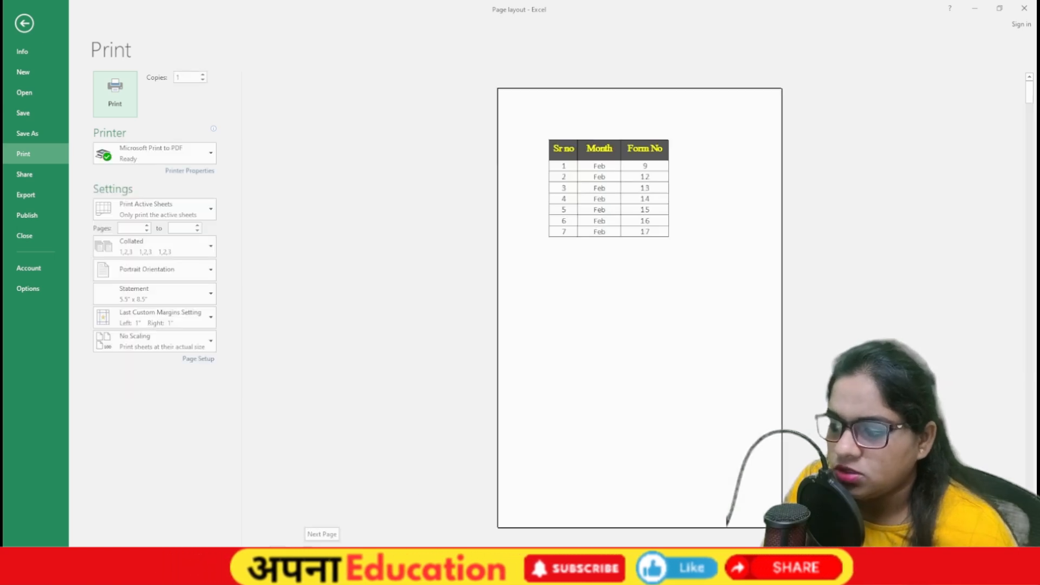
{"action": "left_click", "coordinate": [308, 552]}
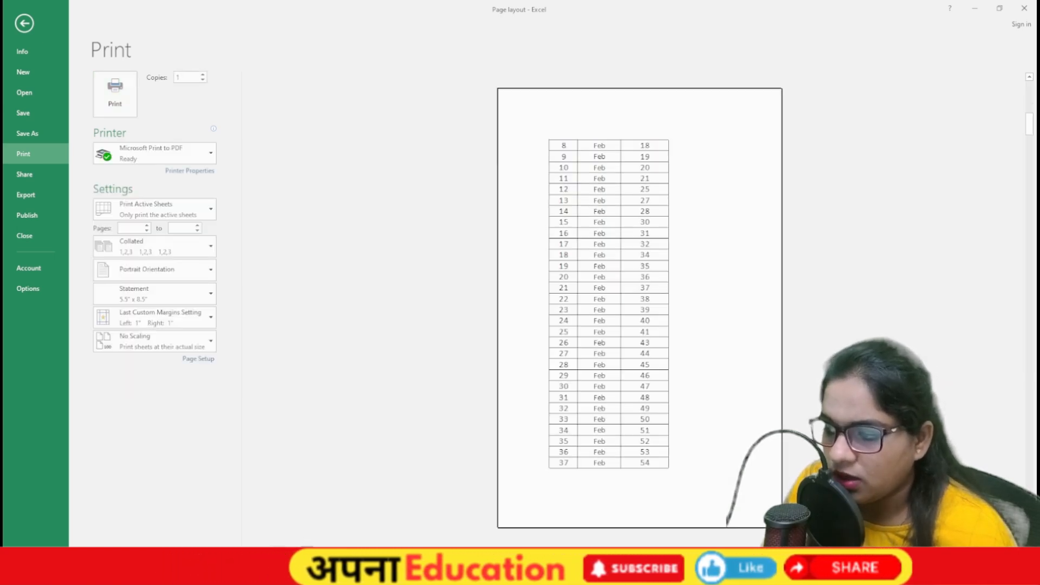
{"action": "key", "text": "Escape"}
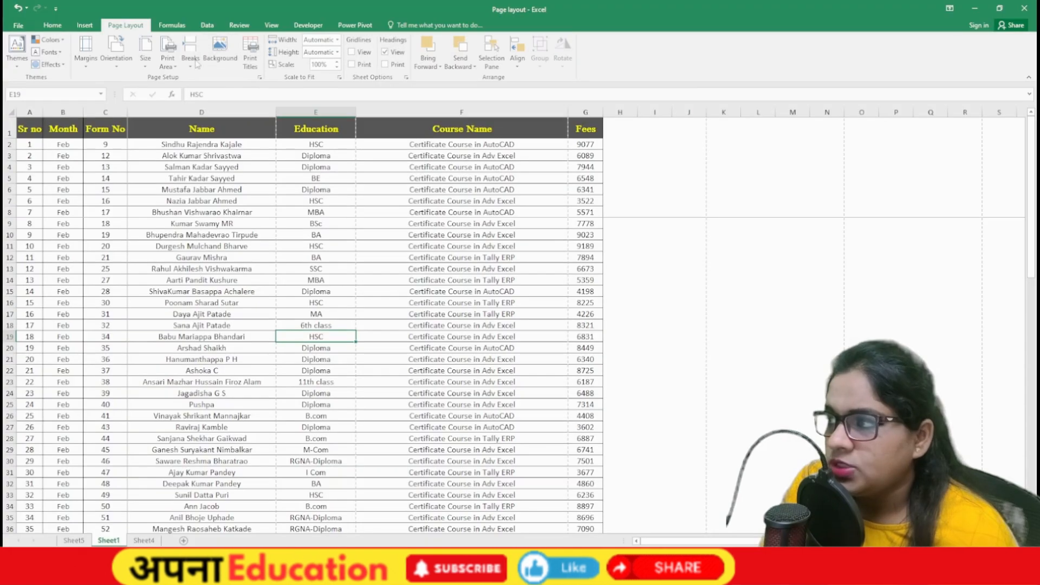
Step: Remove the manual page break and select cell D12
{"action": "left_click", "coordinate": [191, 58]}
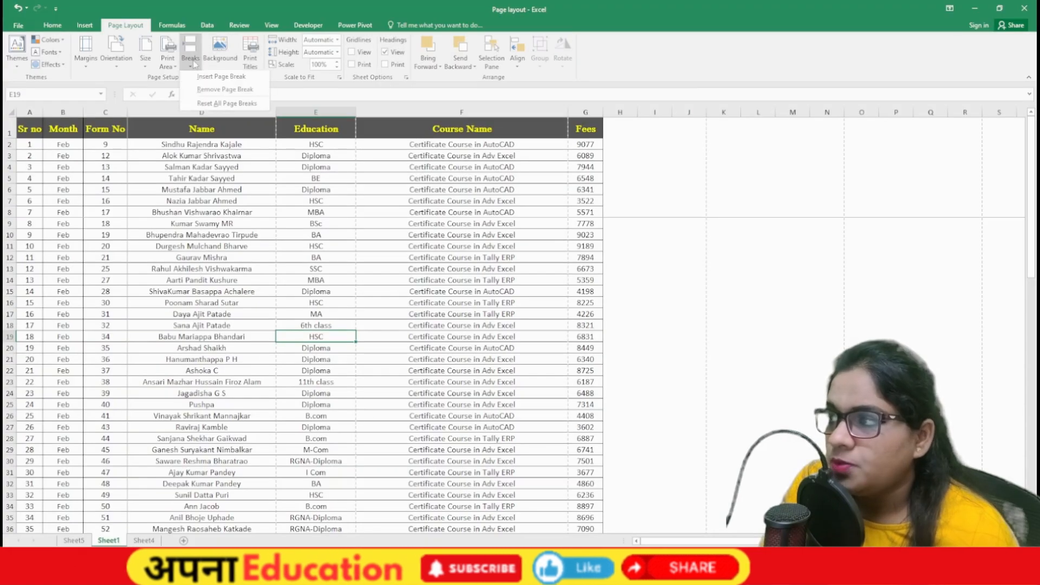
{"action": "left_click", "coordinate": [218, 92]}
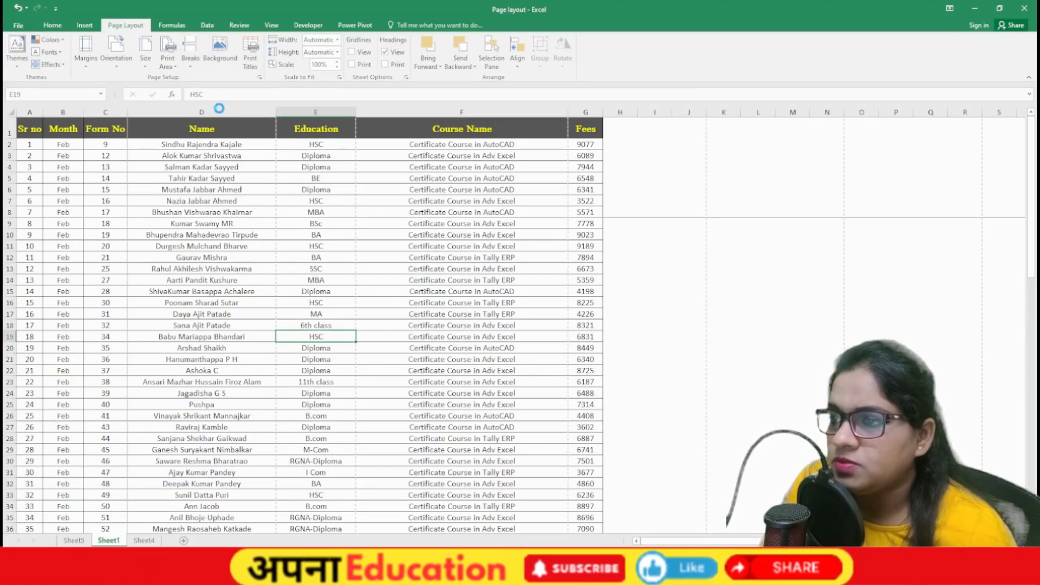
{"action": "left_click", "coordinate": [227, 257]}
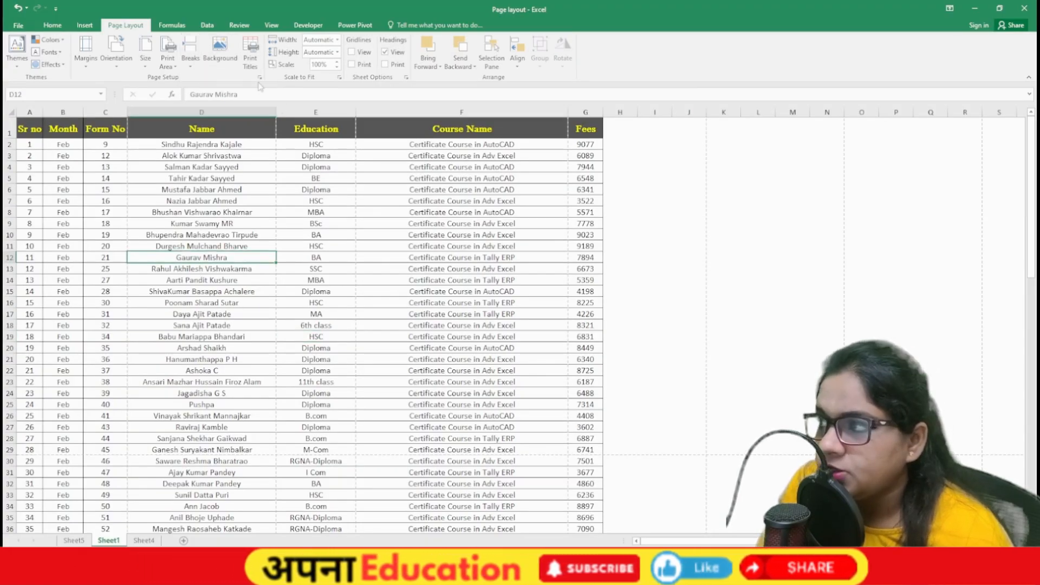
Step: Set a desktop computer photo from a Bing 'comput' search as the sheet background
{"action": "left_click", "coordinate": [209, 51]}
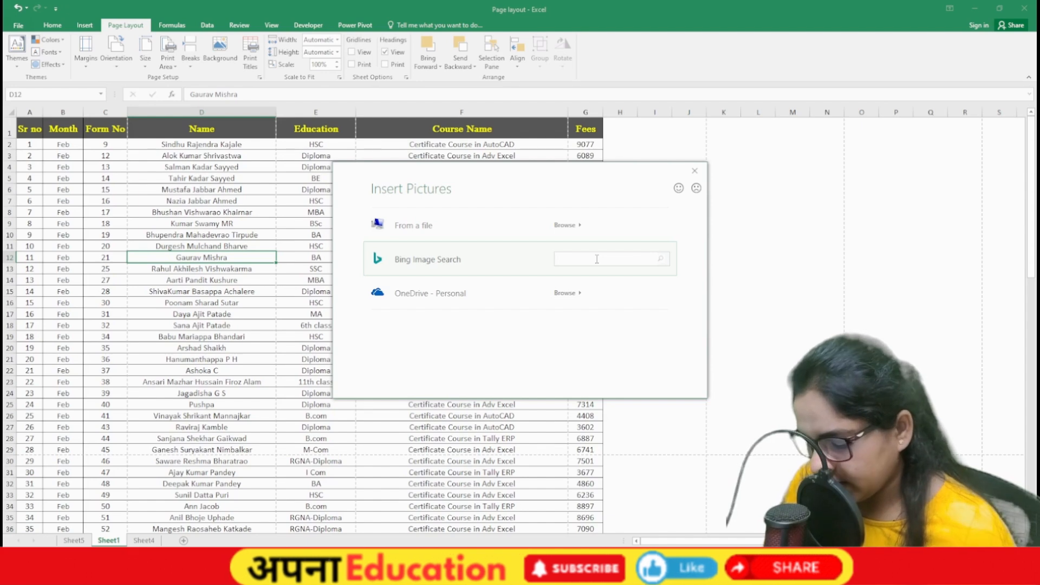
{"action": "type", "text": "co"}
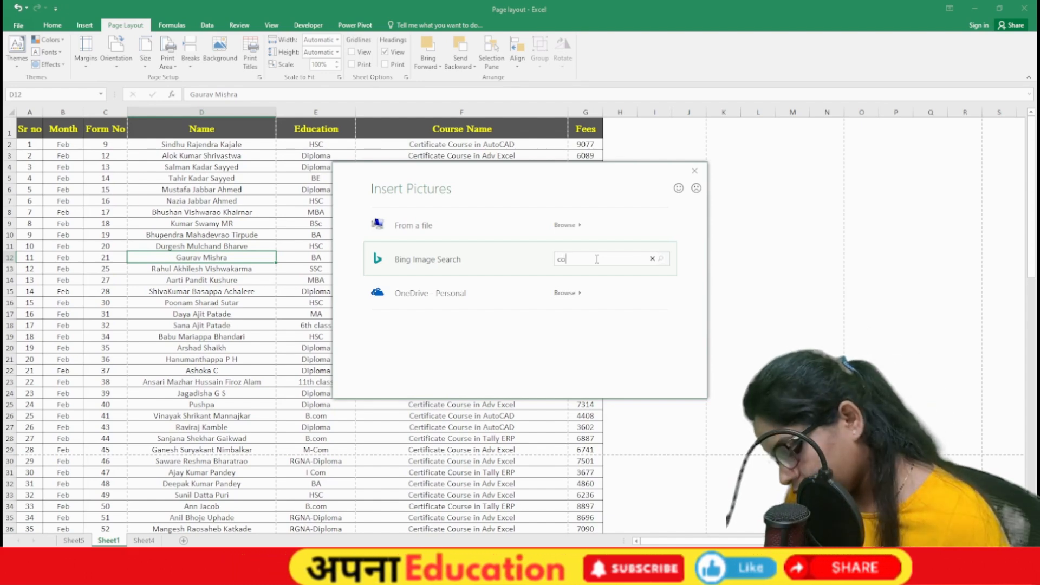
{"action": "type", "text": "mput"}
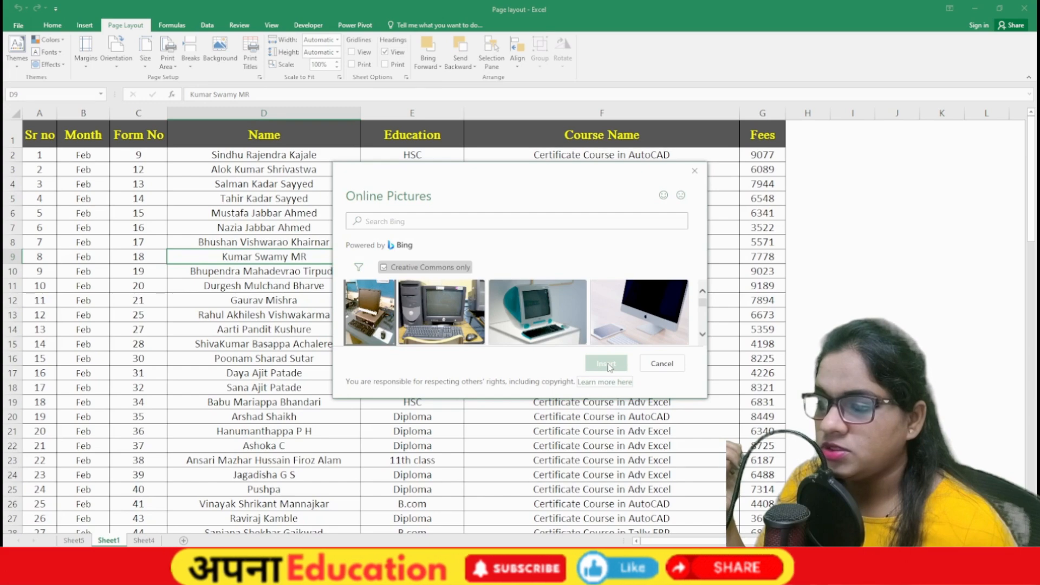
{"action": "scroll", "coordinate": [552, 408], "scroll_direction": "down", "scroll_amount": 5}
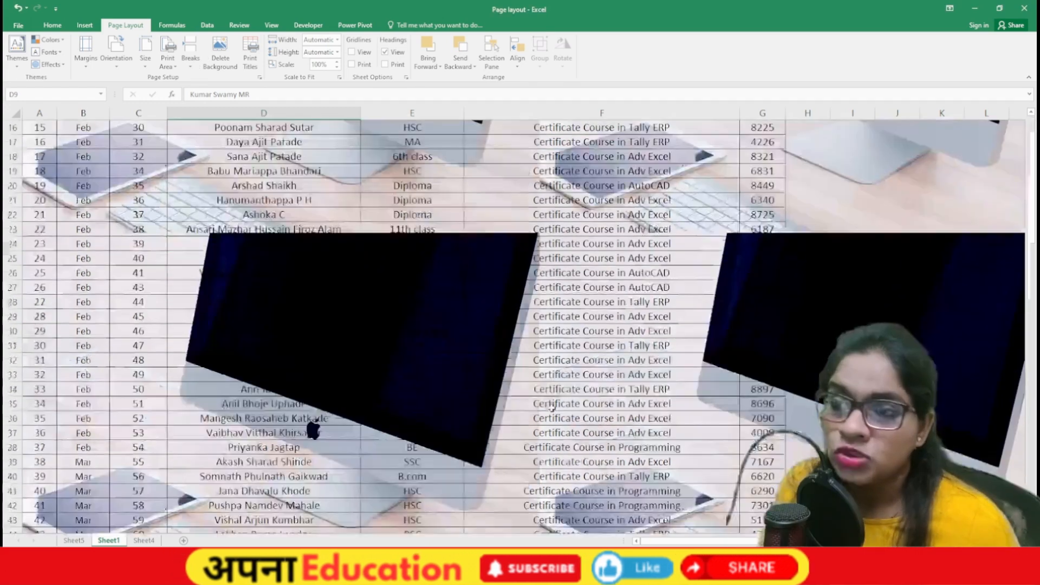
{"action": "scroll", "coordinate": [553, 407], "scroll_direction": "up", "scroll_amount": 5}
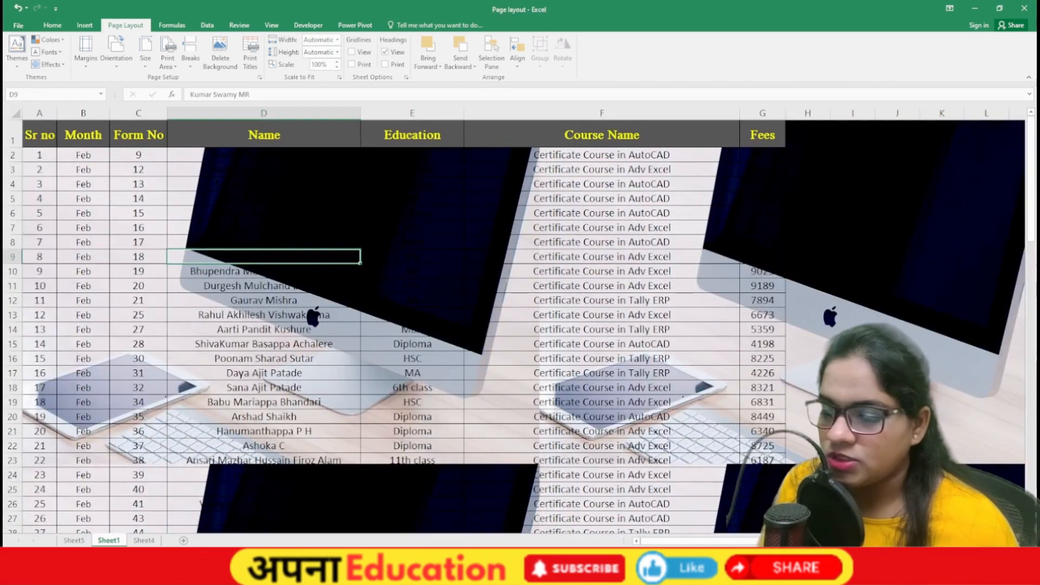
{"action": "scroll", "coordinate": [515, 320], "scroll_direction": "down", "scroll_amount": 5, "text": "ctrl"}
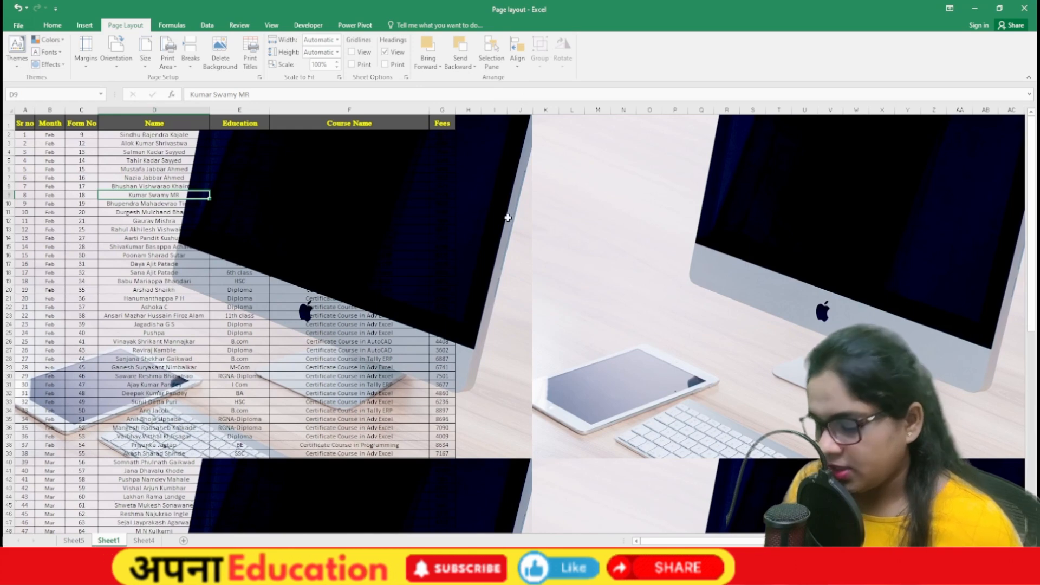
{"action": "key", "text": "ctrl+p"}
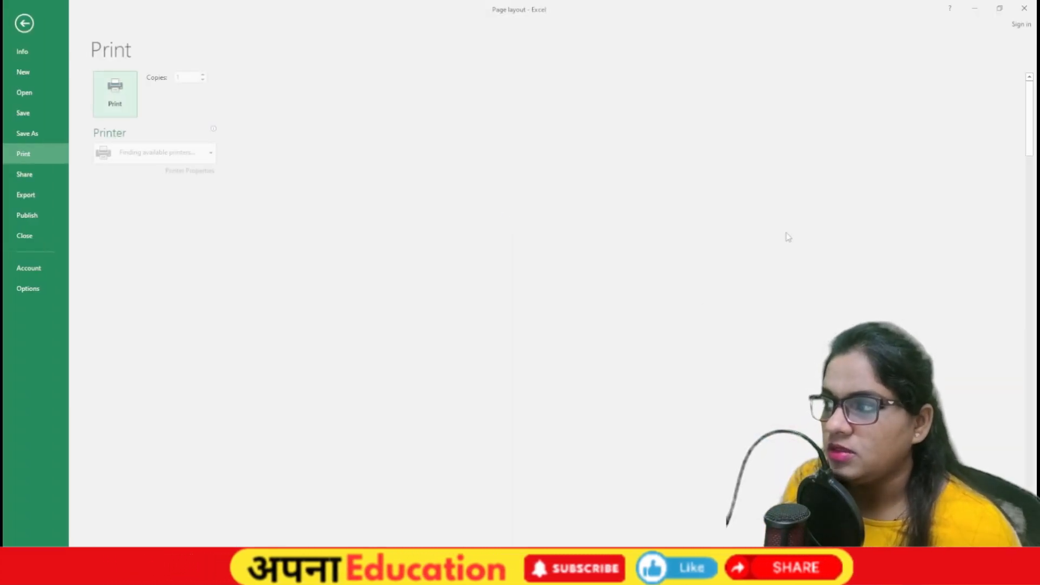
Step: Delete the sheet background picture and recheck the pages in print preview
{"action": "key", "text": "Escape"}
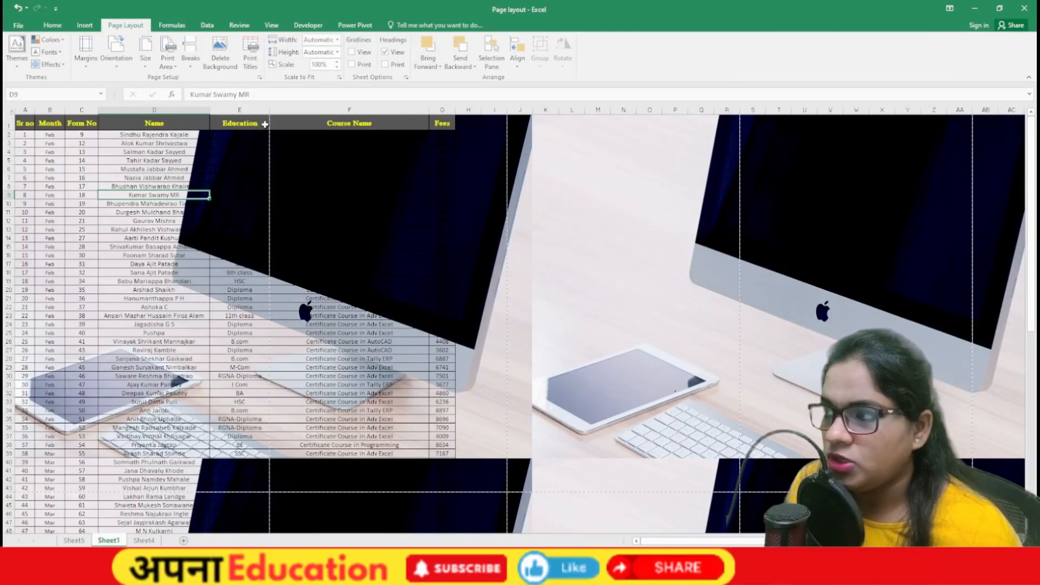
{"action": "left_click", "coordinate": [224, 59]}
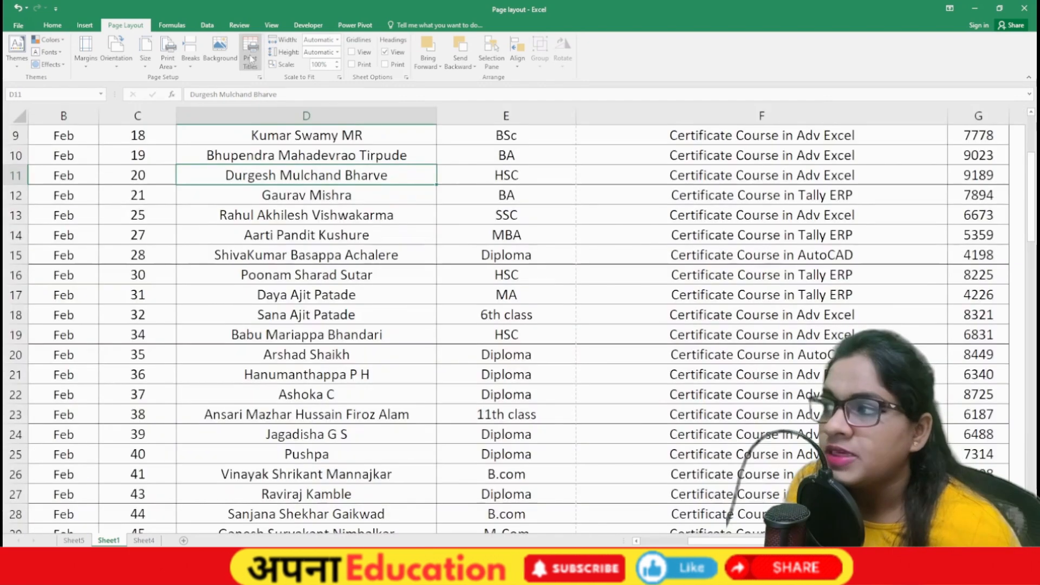
{"action": "scroll", "coordinate": [179, 227], "scroll_direction": "up", "scroll_amount": 3}
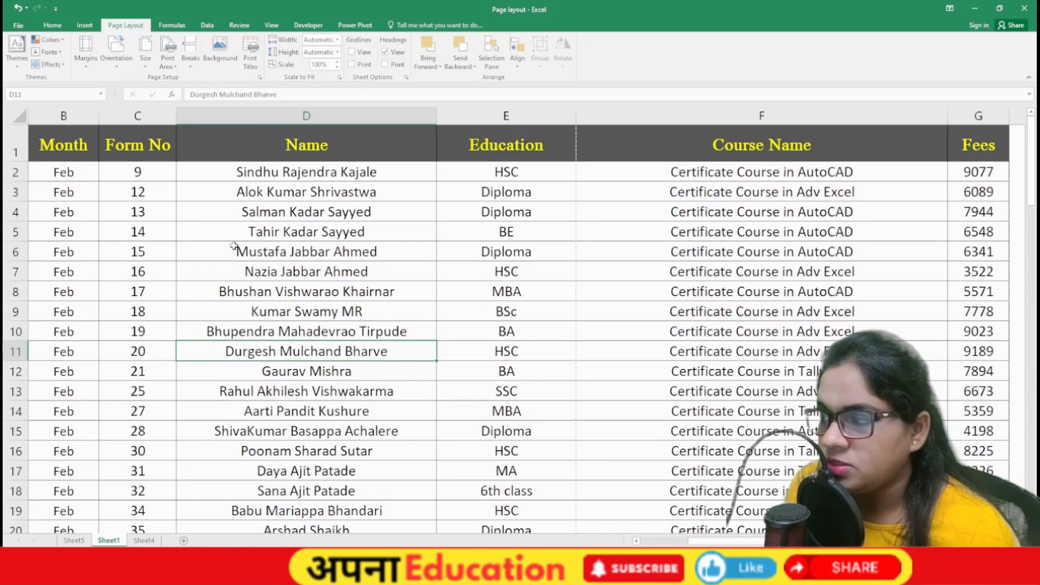
{"action": "left_click_drag", "start_coordinate": [233, 245], "coordinate": [16, 233]}
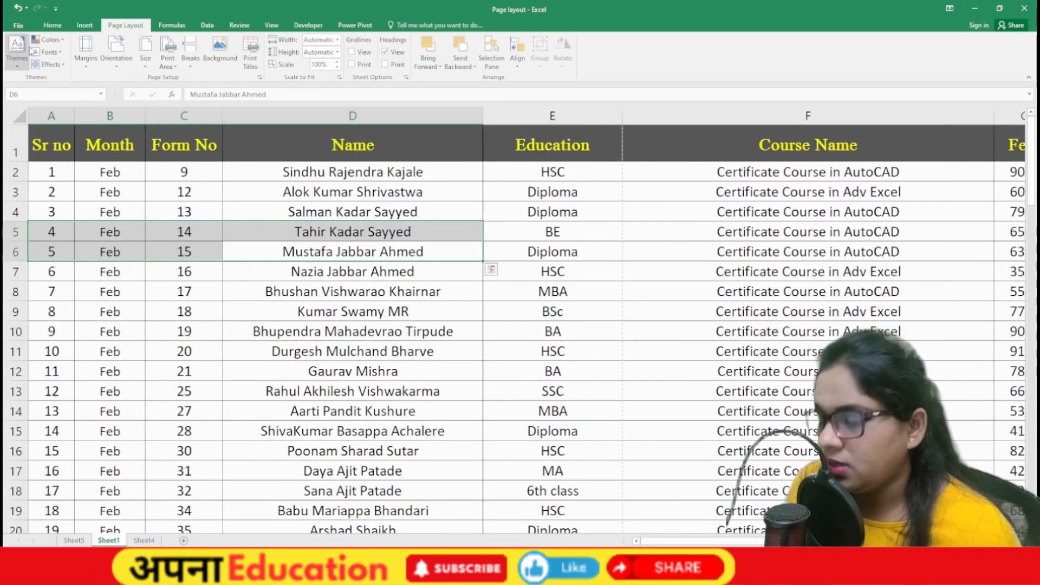
{"action": "key", "text": "ctrl+p"}
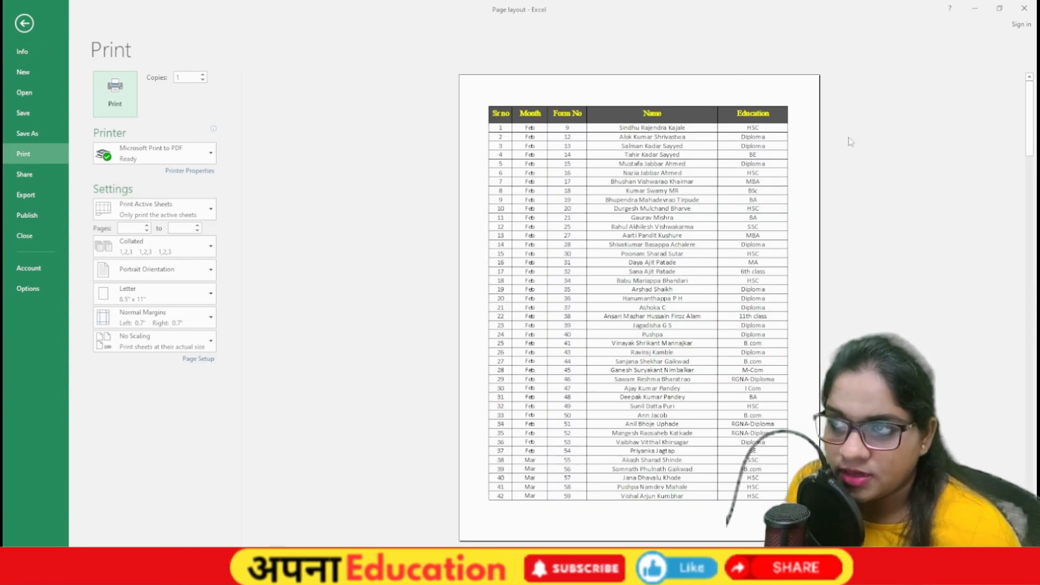
{"action": "scroll", "coordinate": [842, 155], "scroll_direction": "down", "scroll_amount": 1}
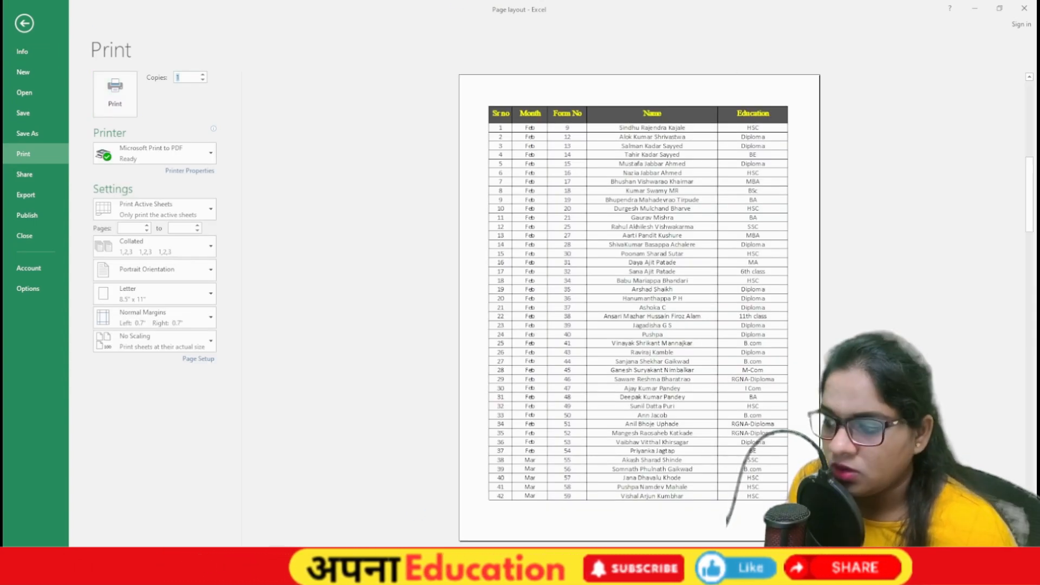
{"action": "scroll", "coordinate": [541, 94], "scroll_direction": "down", "scroll_amount": 1}
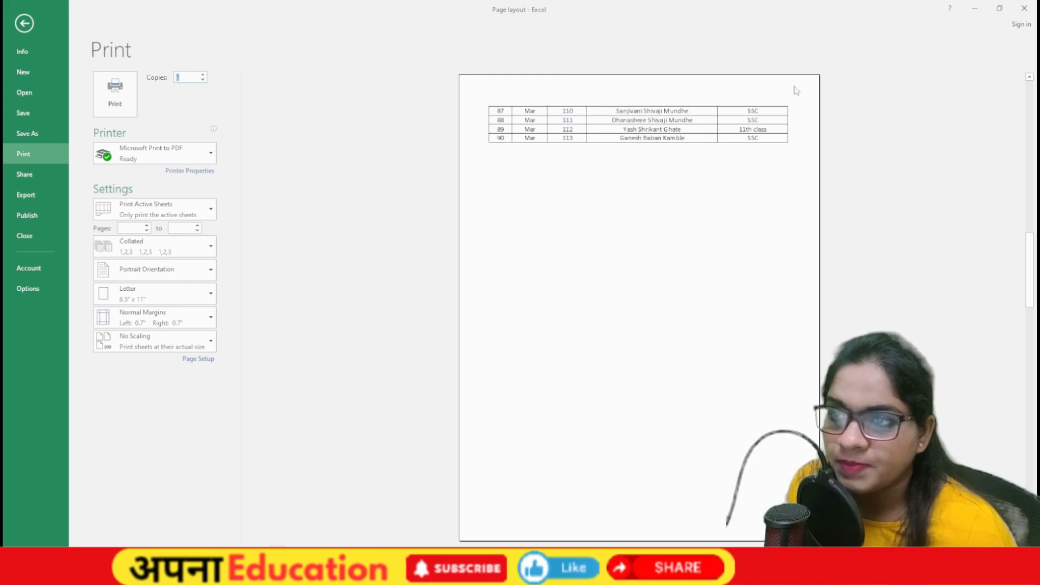
{"action": "scroll", "coordinate": [1032, 255], "scroll_direction": "up", "scroll_amount": 1}
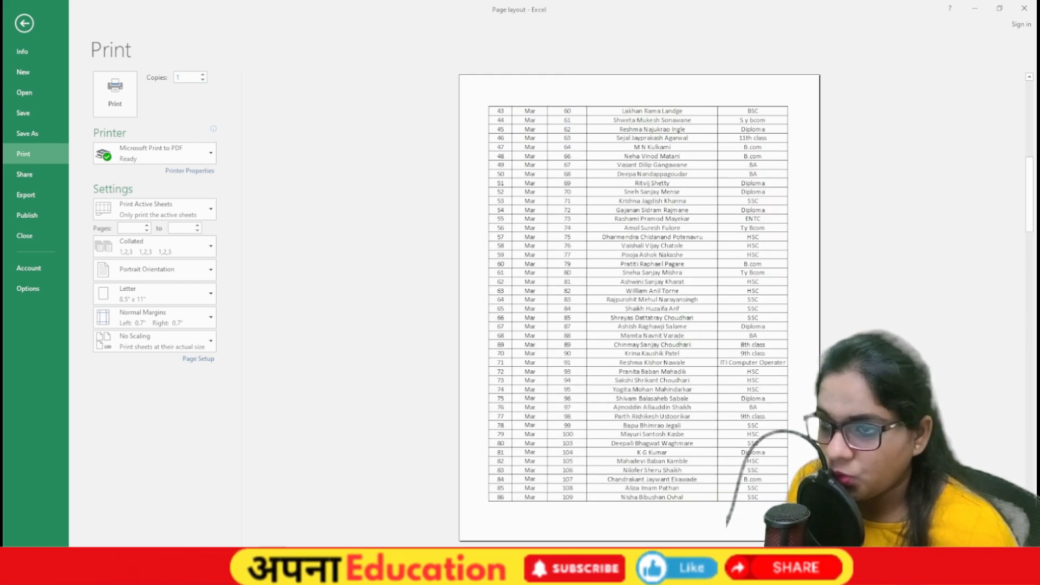
{"action": "key", "text": "Escape"}
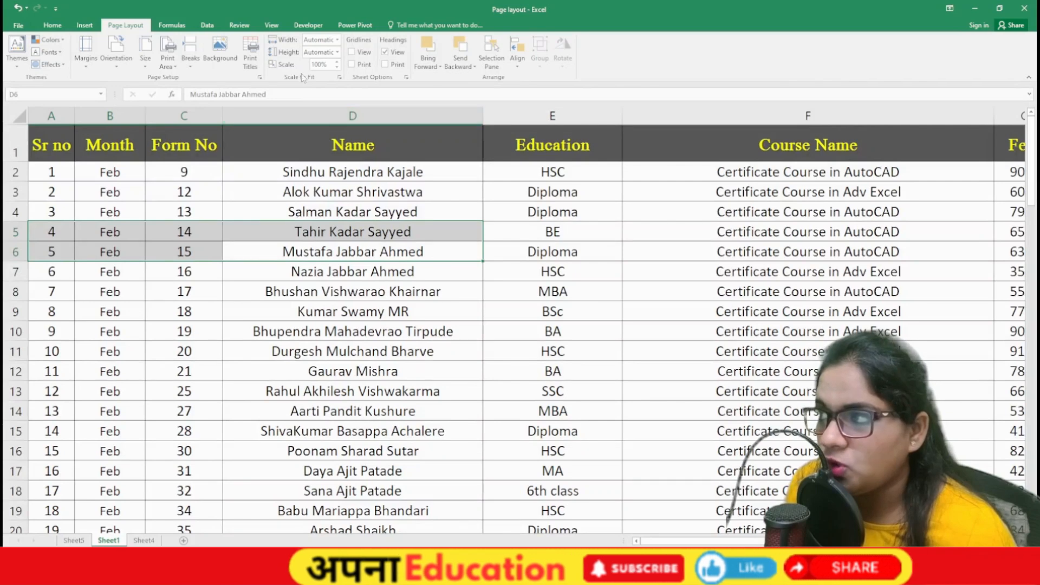
Step: Set print titles to repeat rows $1:$1 at top and columns $D:$D at left, then preview
{"action": "left_click", "coordinate": [251, 57]}
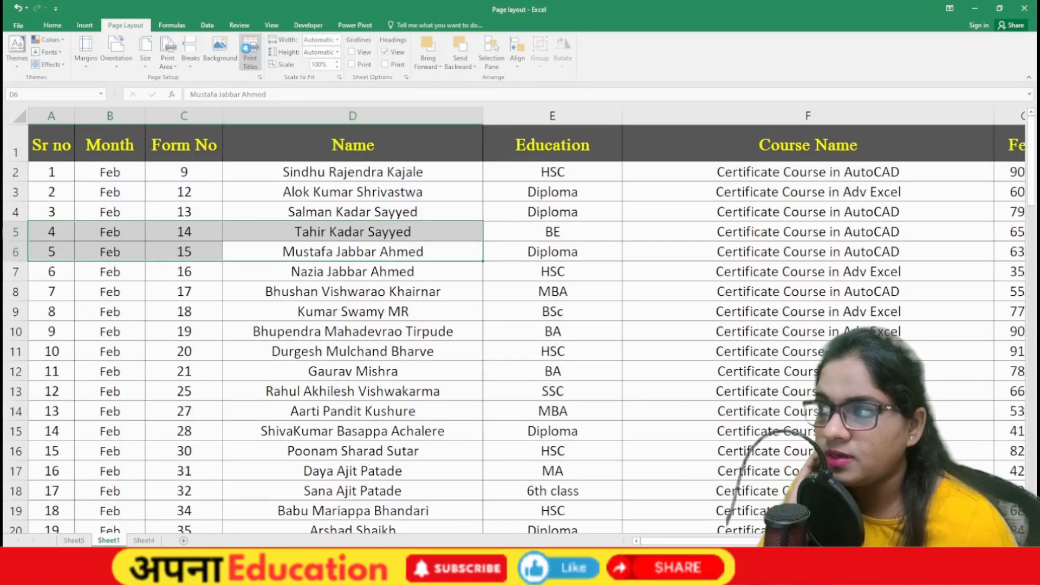
{"action": "left_click_drag", "start_coordinate": [290, 103], "coordinate": [573, 112]}
{"action": "left_click", "coordinate": [479, 172]}
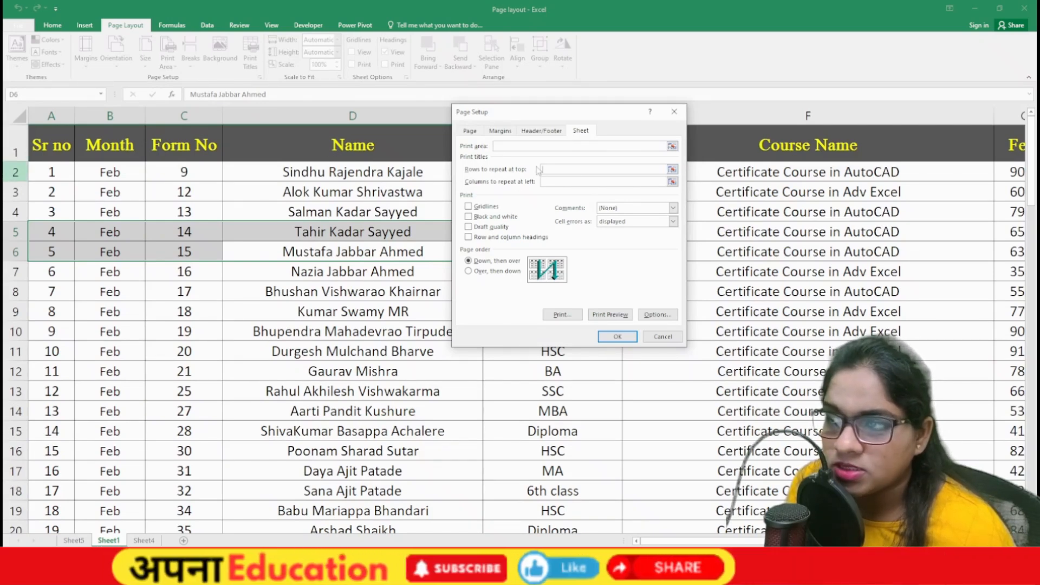
{"action": "left_click", "coordinate": [20, 145]}
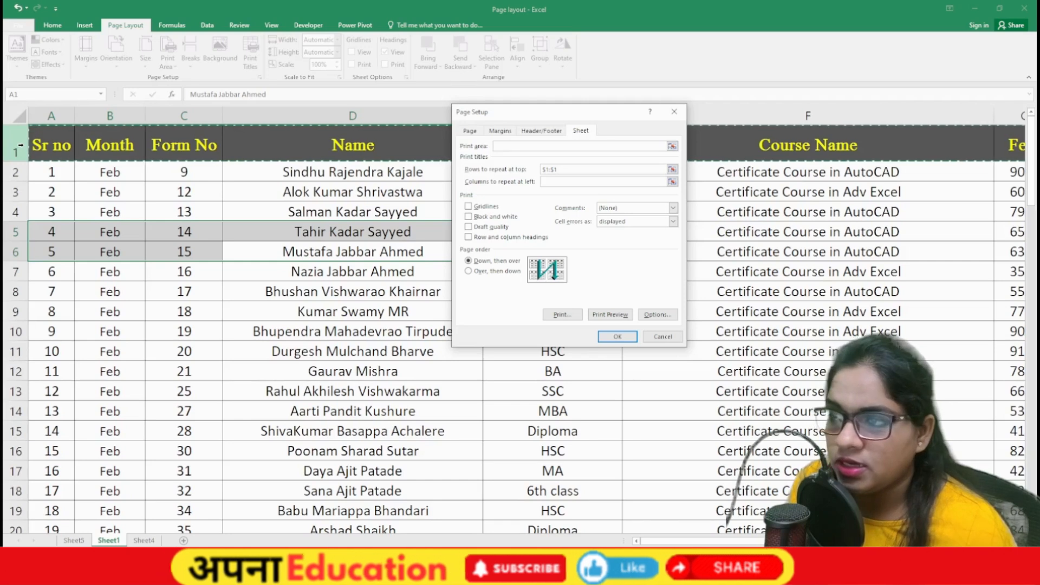
{"action": "left_click", "coordinate": [575, 182]}
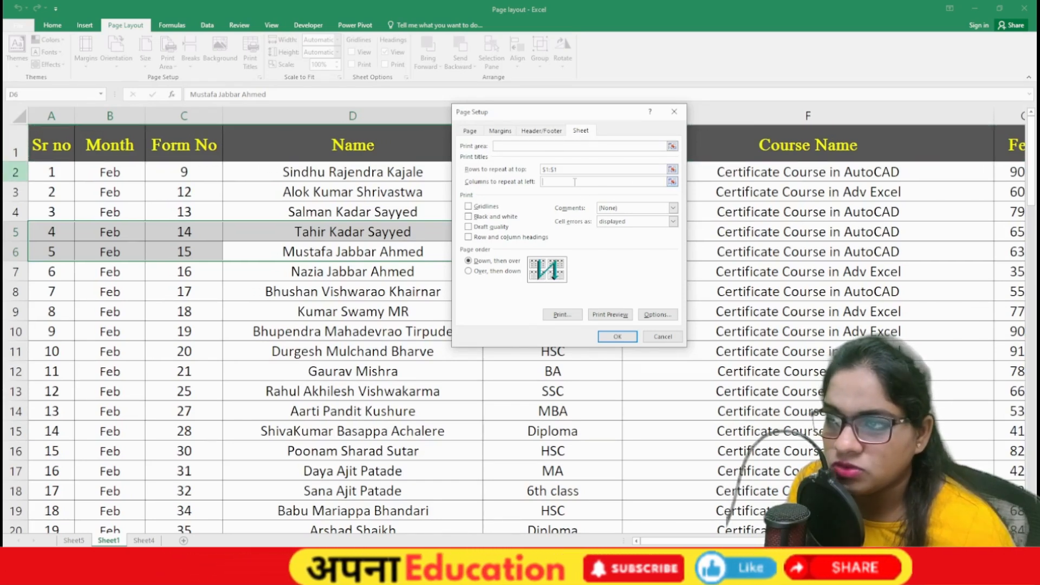
{"action": "left_click", "coordinate": [369, 111]}
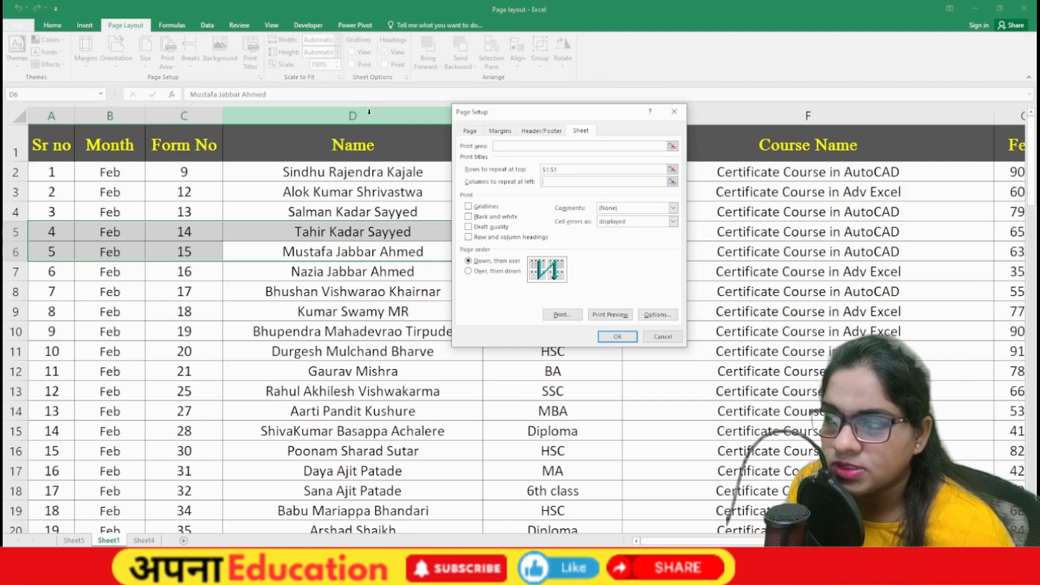
{"action": "left_click", "coordinate": [633, 337]}
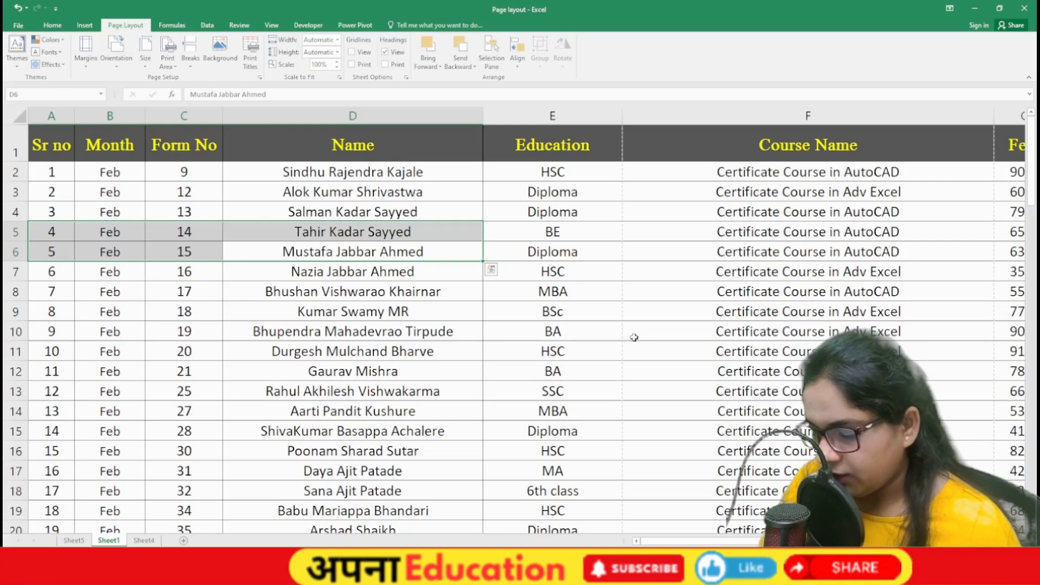
{"action": "key", "text": "ctrl+p"}
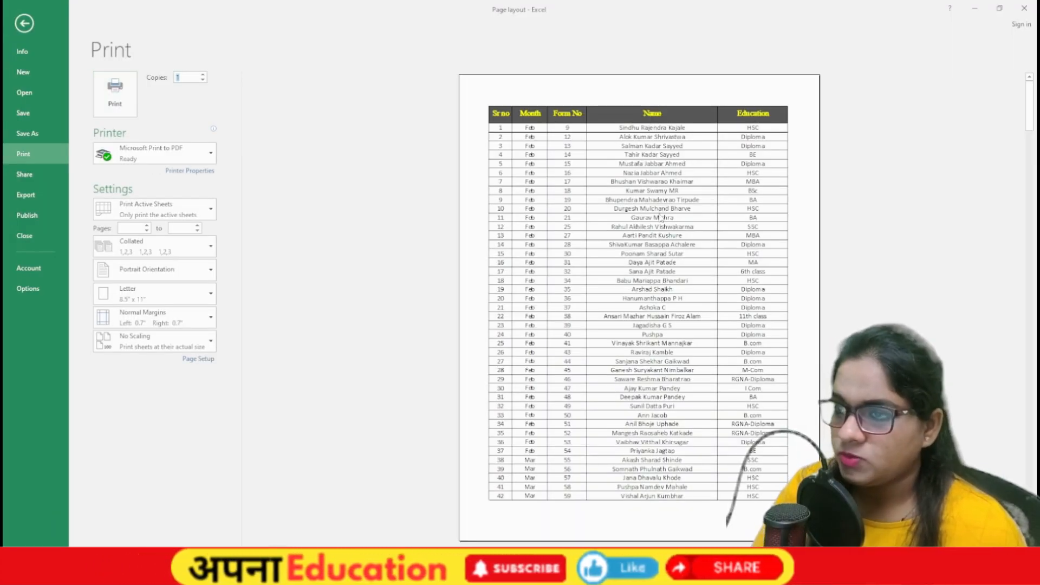
{"action": "scroll", "coordinate": [661, 218], "scroll_direction": "down", "scroll_amount": 2}
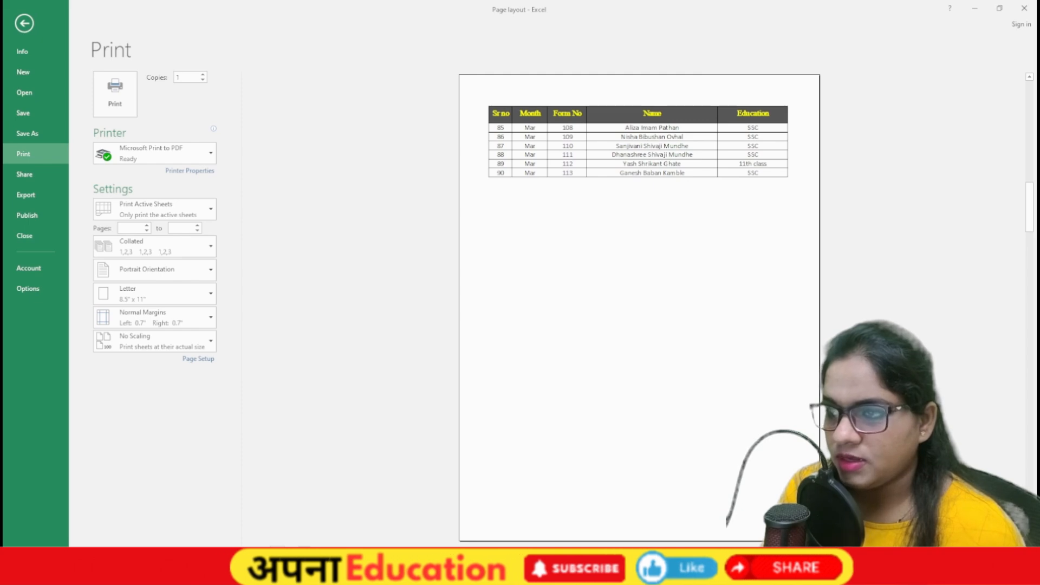
{"action": "scroll", "coordinate": [423, 348], "scroll_direction": "down", "scroll_amount": 1}
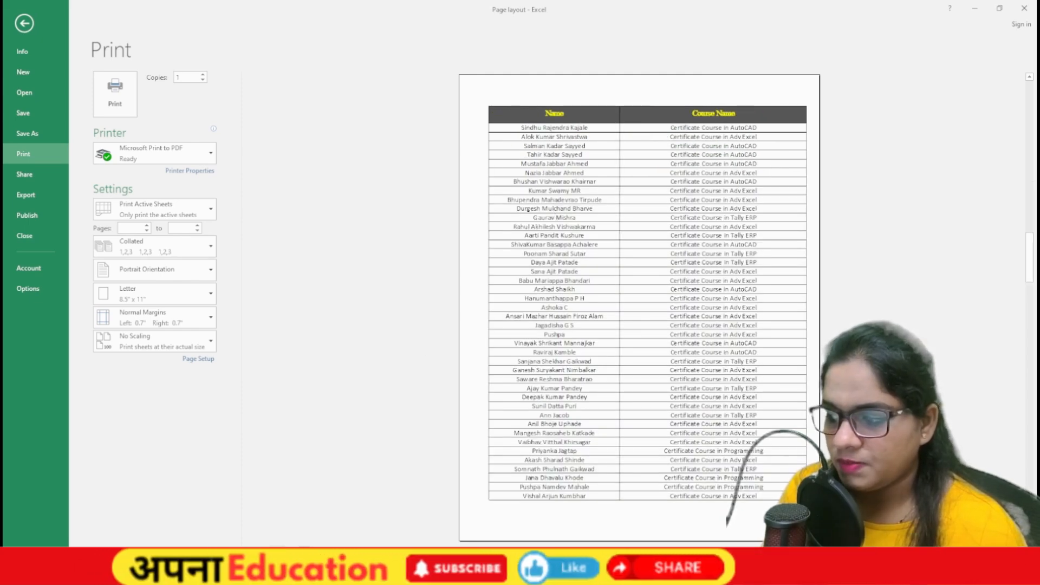
{"action": "scroll", "coordinate": [639, 307], "scroll_direction": "down", "scroll_amount": 1}
{"action": "scroll", "coordinate": [639, 308], "scroll_direction": "down", "scroll_amount": 1}
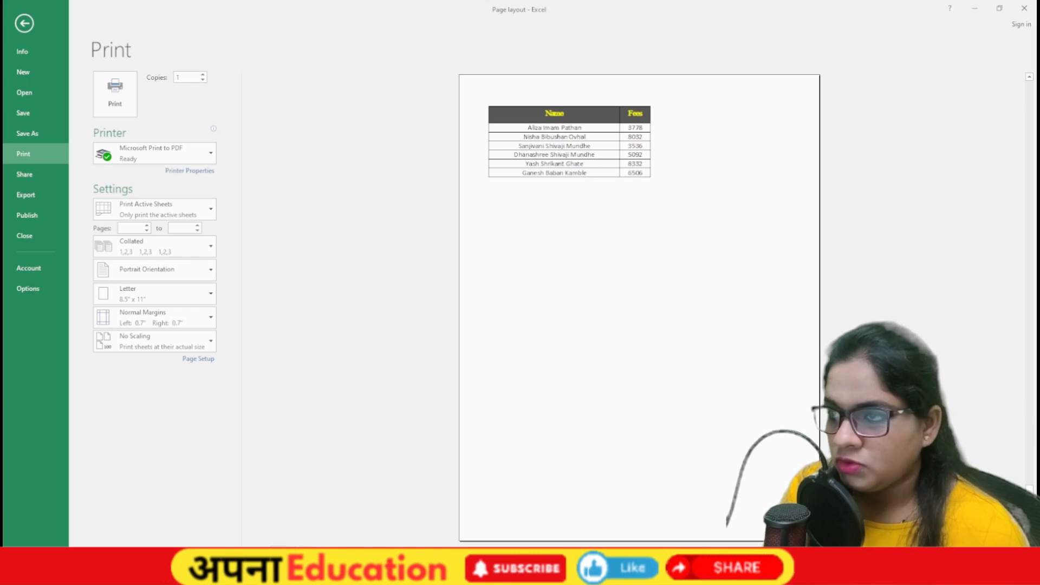
{"action": "key", "text": "Escape"}
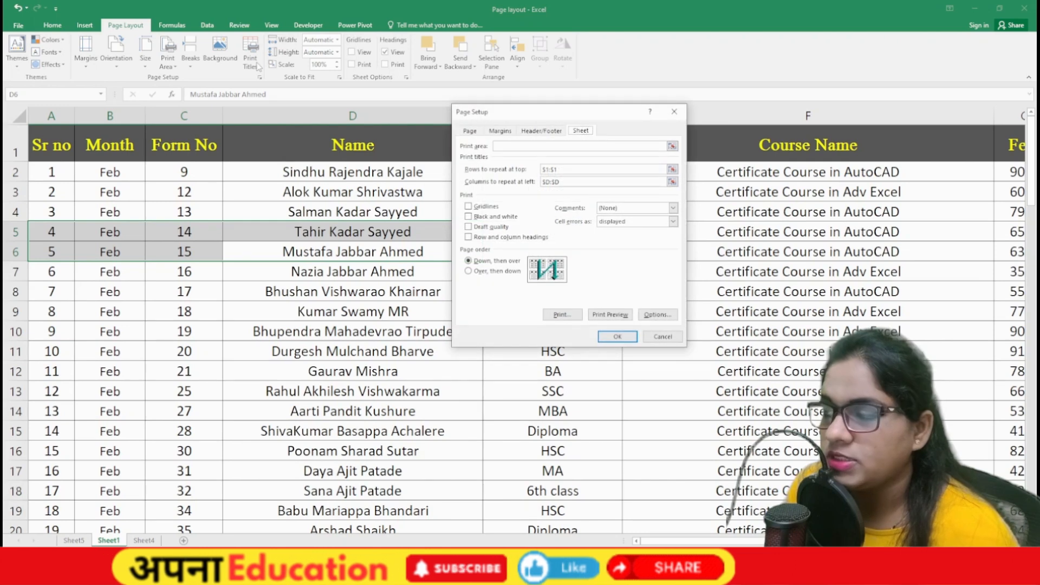
{"action": "left_click", "coordinate": [567, 169]}
{"action": "left_click", "coordinate": [568, 182]}
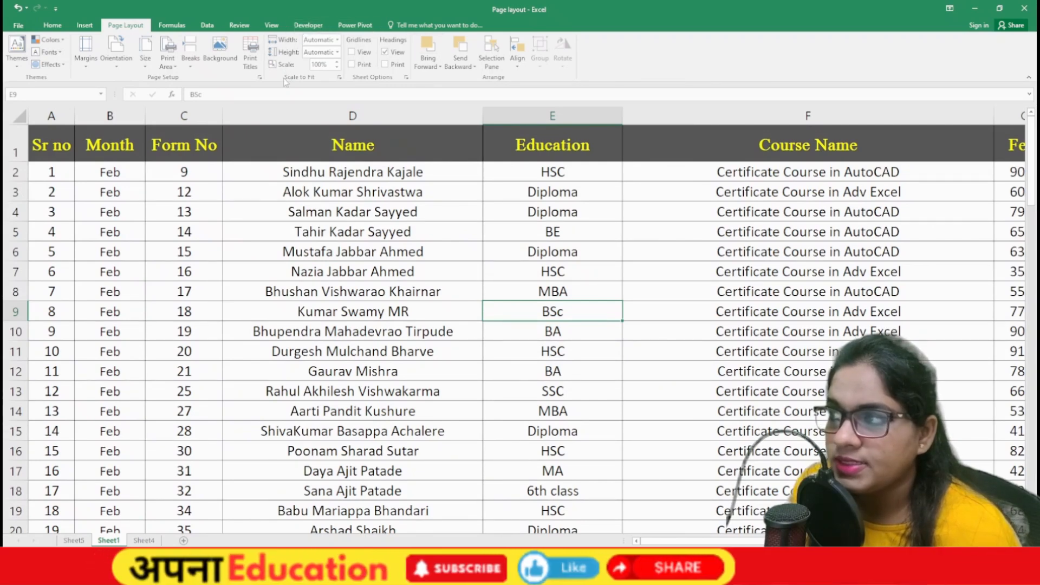
{"action": "left_click", "coordinate": [341, 206]}
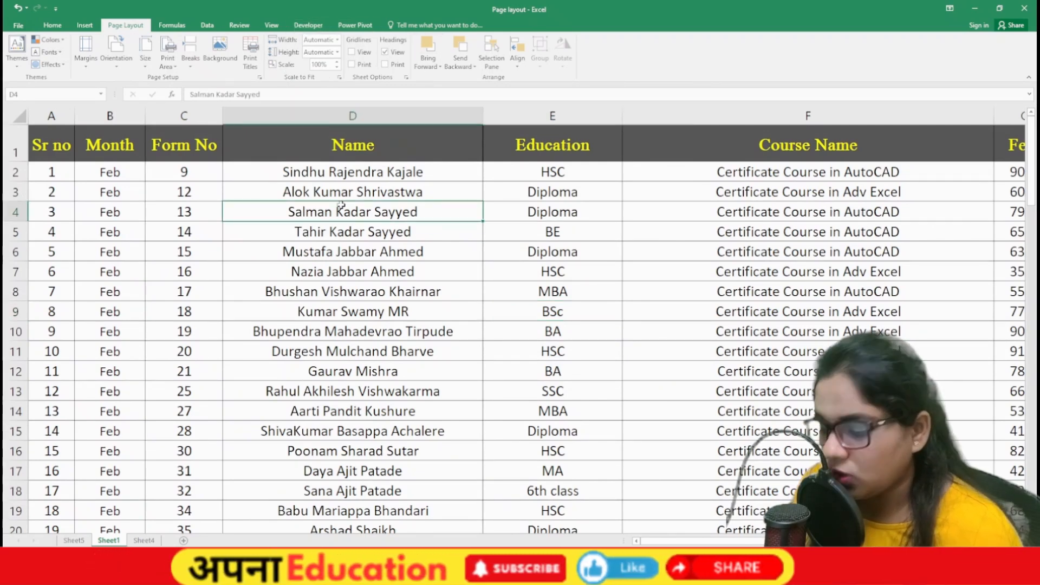
{"action": "key", "text": "ctrl+p"}
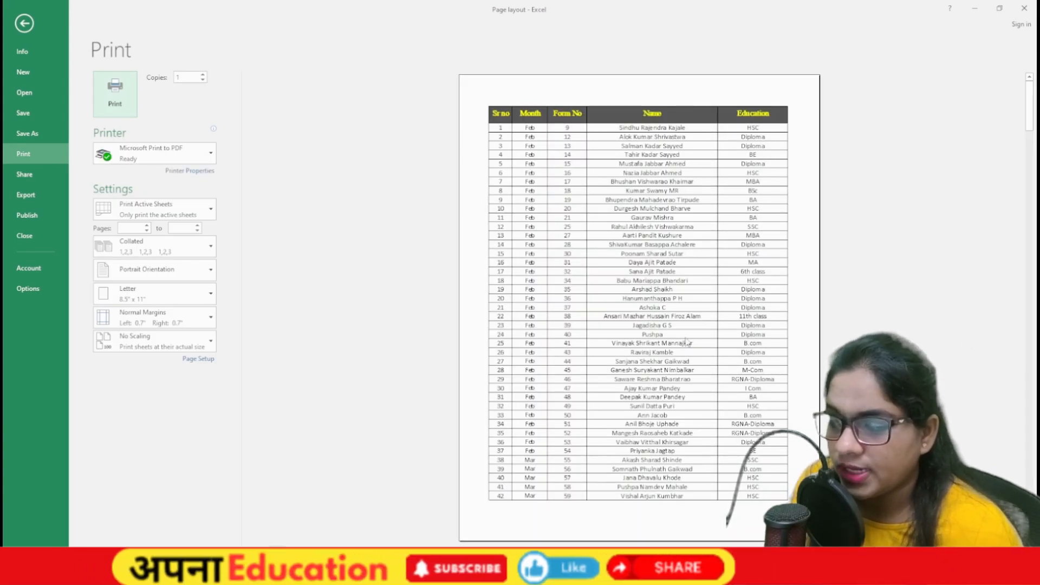
{"action": "scroll", "coordinate": [664, 185], "scroll_direction": "down", "scroll_amount": 1}
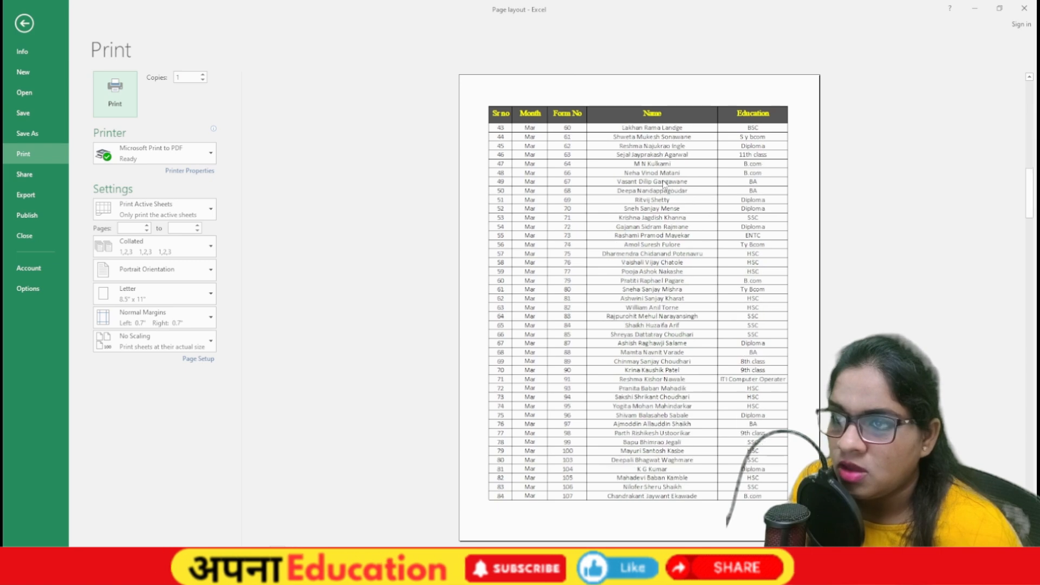
{"action": "key", "text": "Escape"}
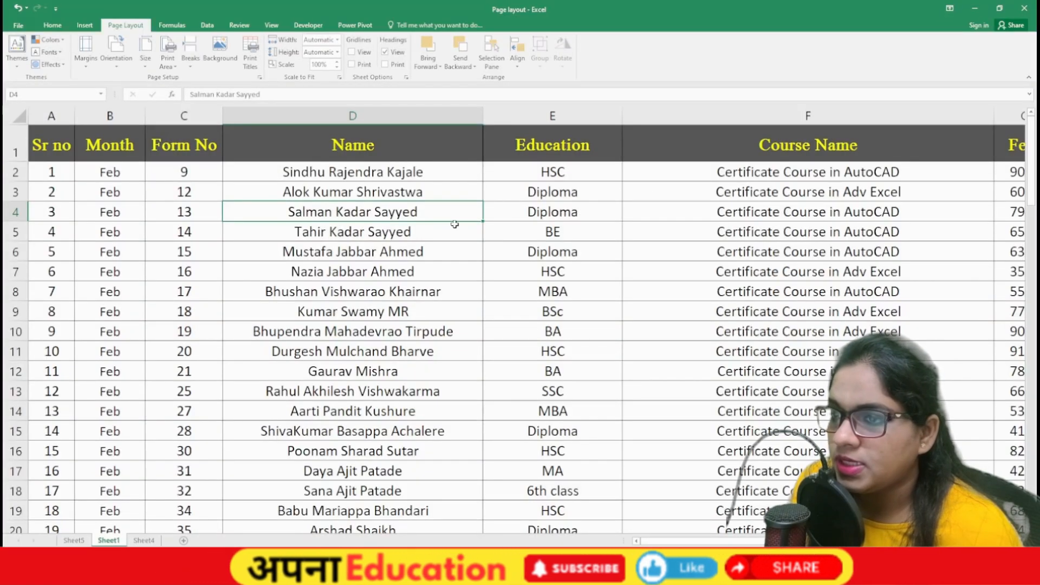
Step: Lower the print scale to 55% and confirm all columns fit in print preview
{"action": "scroll", "coordinate": [531, 231], "scroll_direction": "down", "scroll_amount": 3}
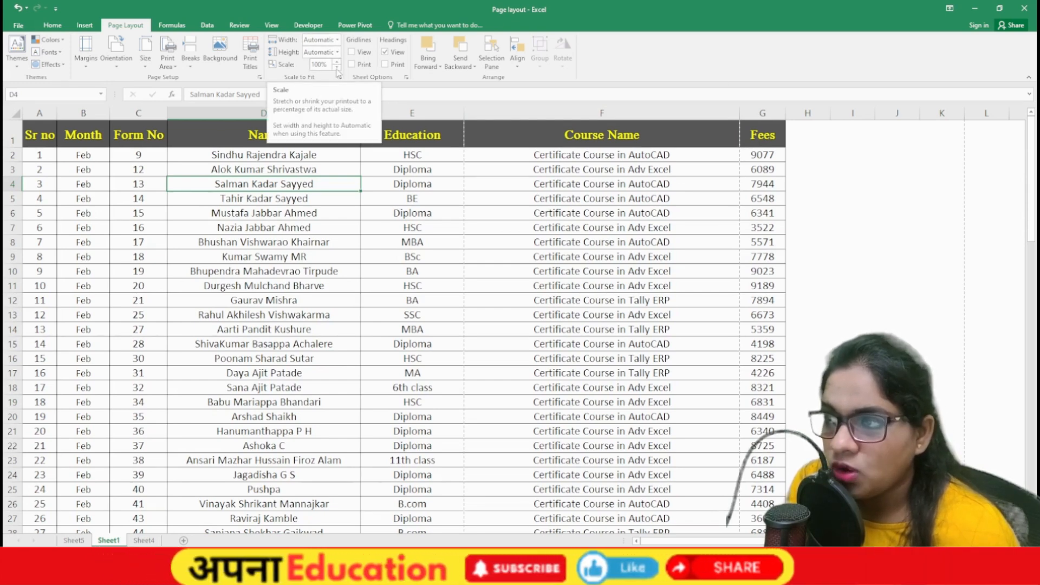
{"action": "left_click", "coordinate": [336, 68]}
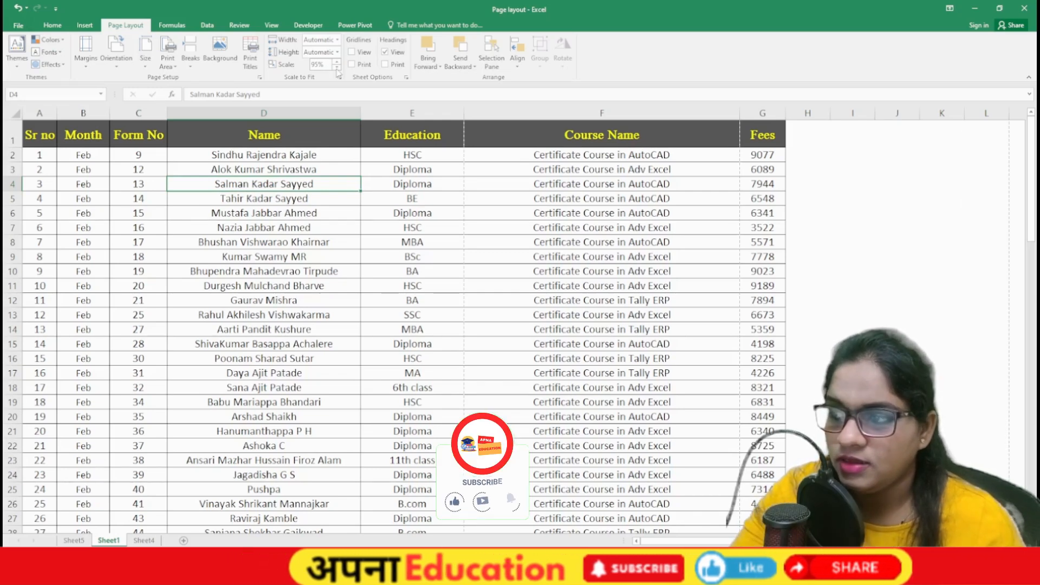
{"action": "left_click", "coordinate": [337, 68]}
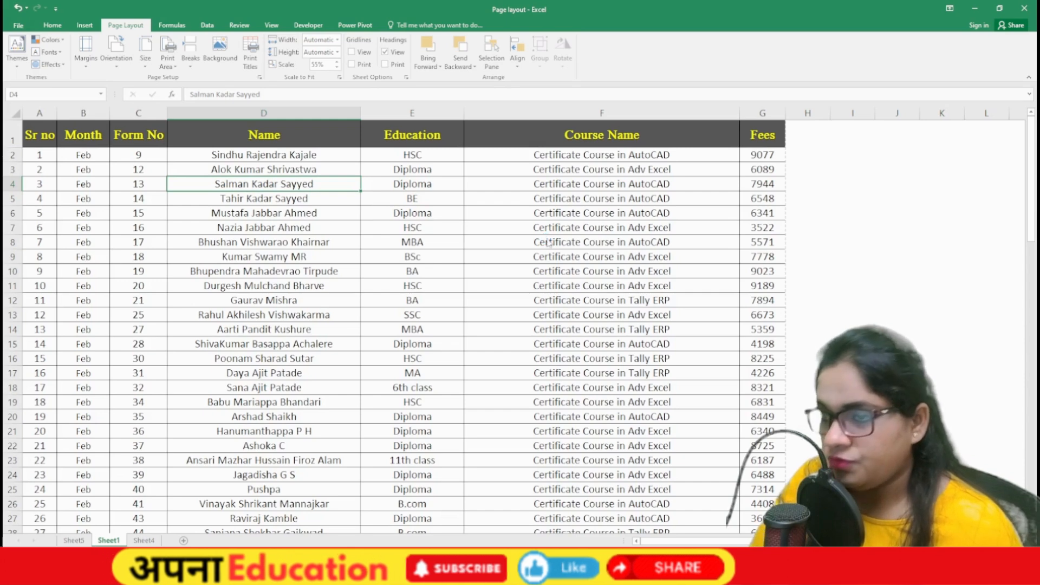
{"action": "key", "text": "ctrl+p"}
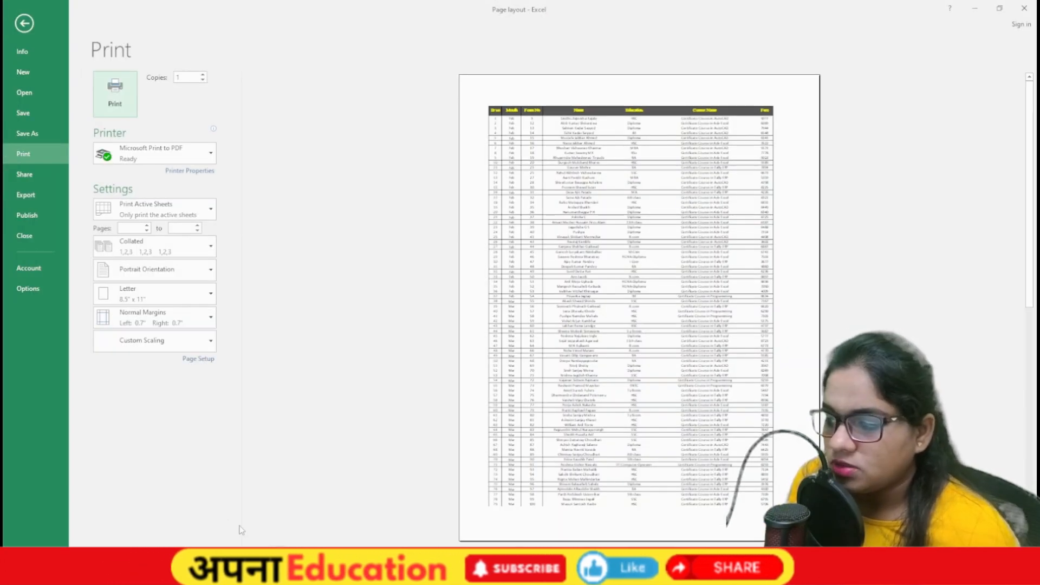
{"action": "scroll", "coordinate": [639, 308], "scroll_direction": "down", "scroll_amount": 1}
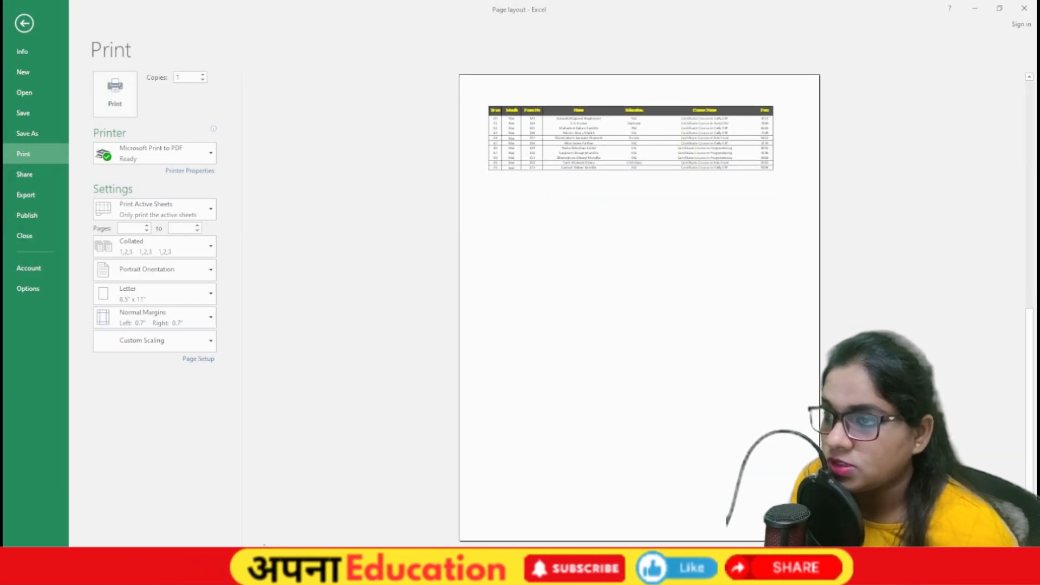
{"action": "key", "text": "Escape"}
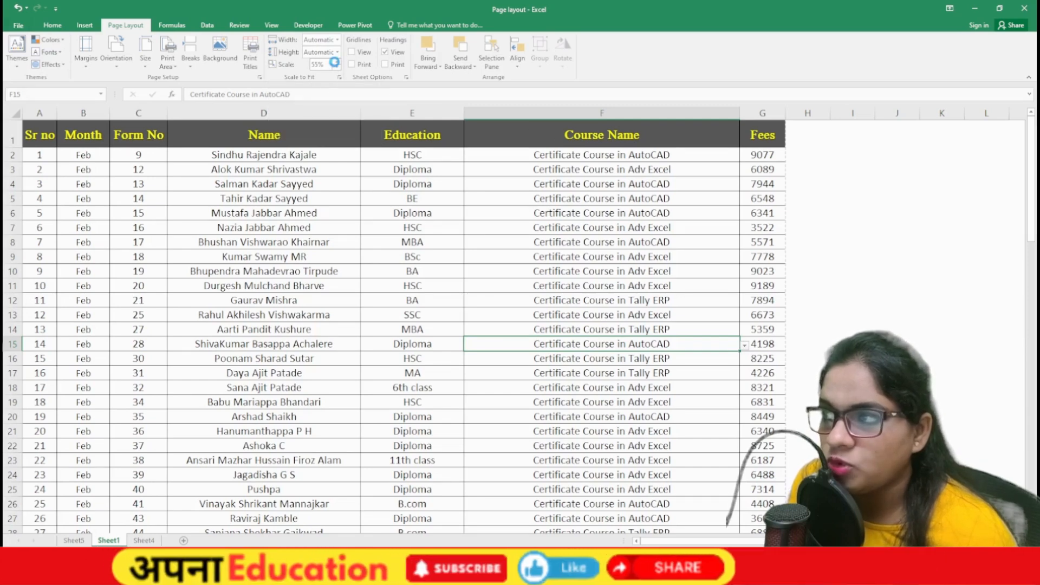
Step: Reset the scale to 100%, fit the width to 1 page (46%), and preview
{"action": "left_click", "coordinate": [336, 62]}
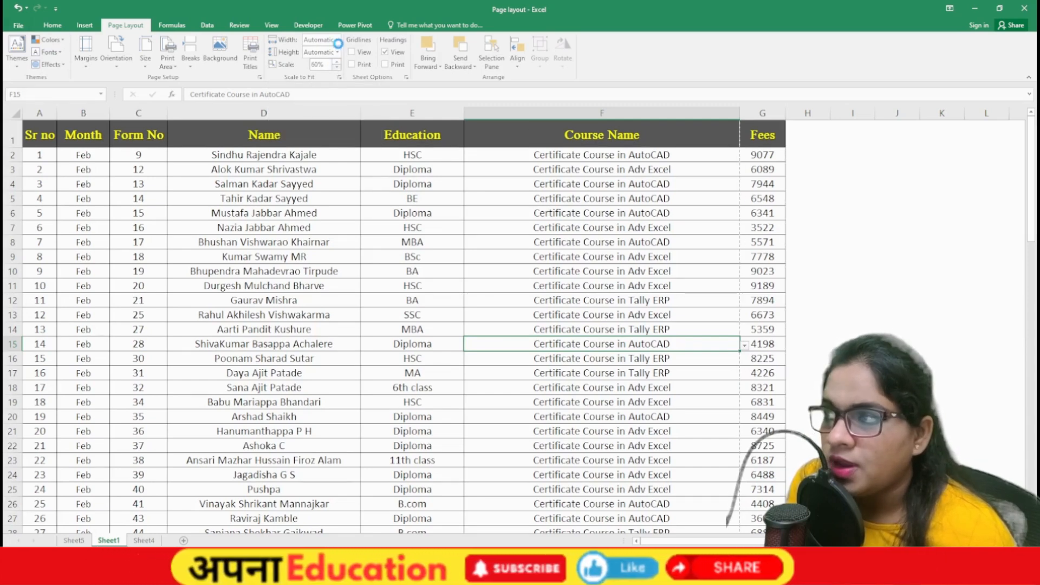
{"action": "left_click", "coordinate": [327, 65]}
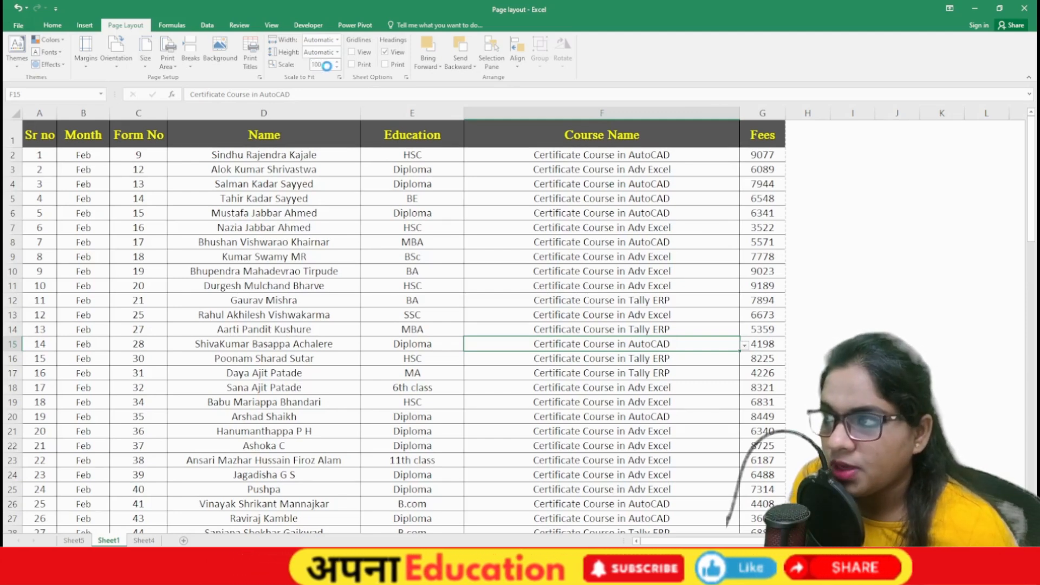
{"action": "left_click", "coordinate": [337, 39]}
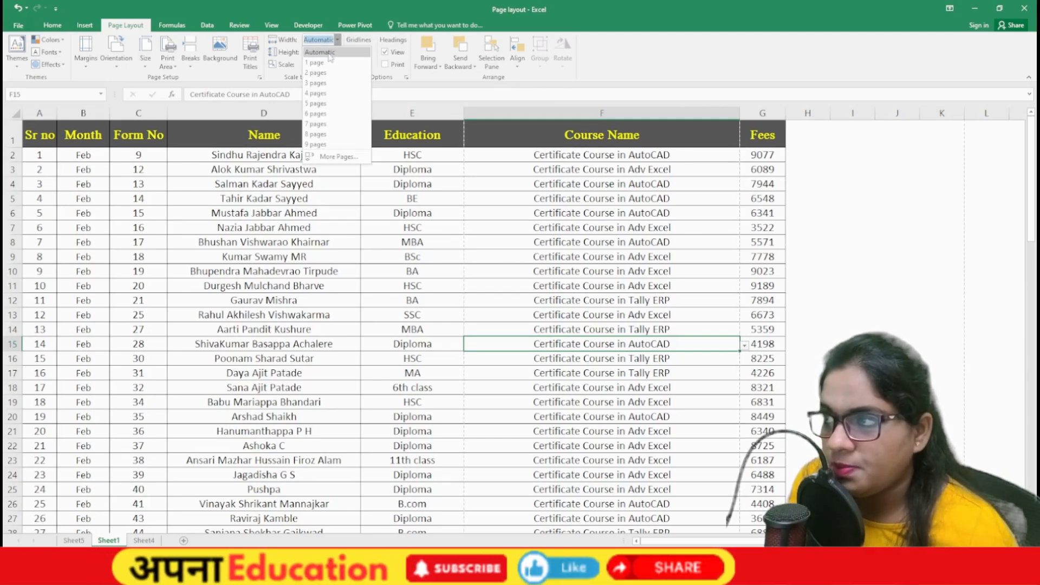
{"action": "left_click", "coordinate": [330, 57]}
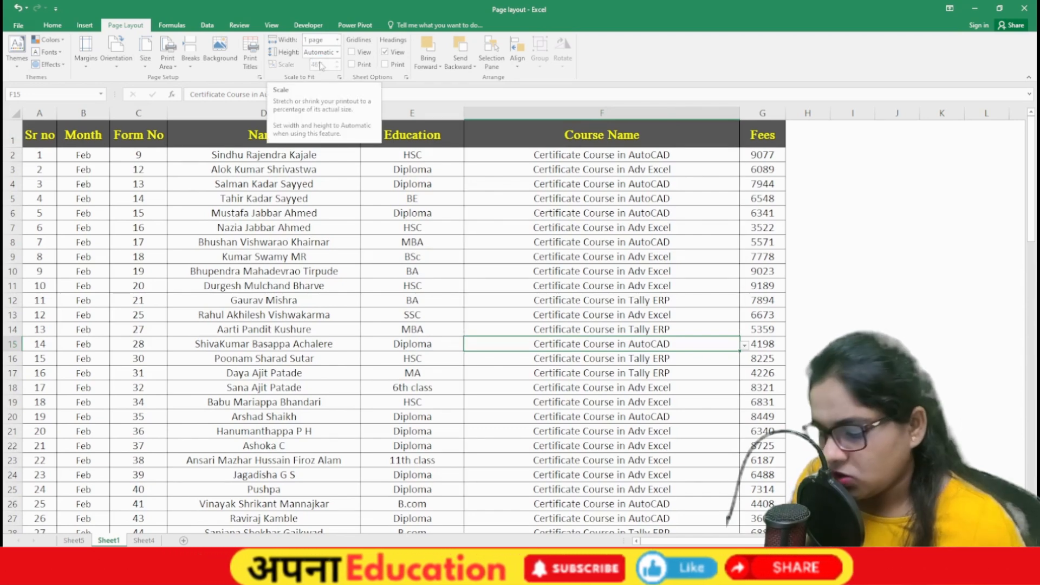
{"action": "key", "text": "ctrl+p"}
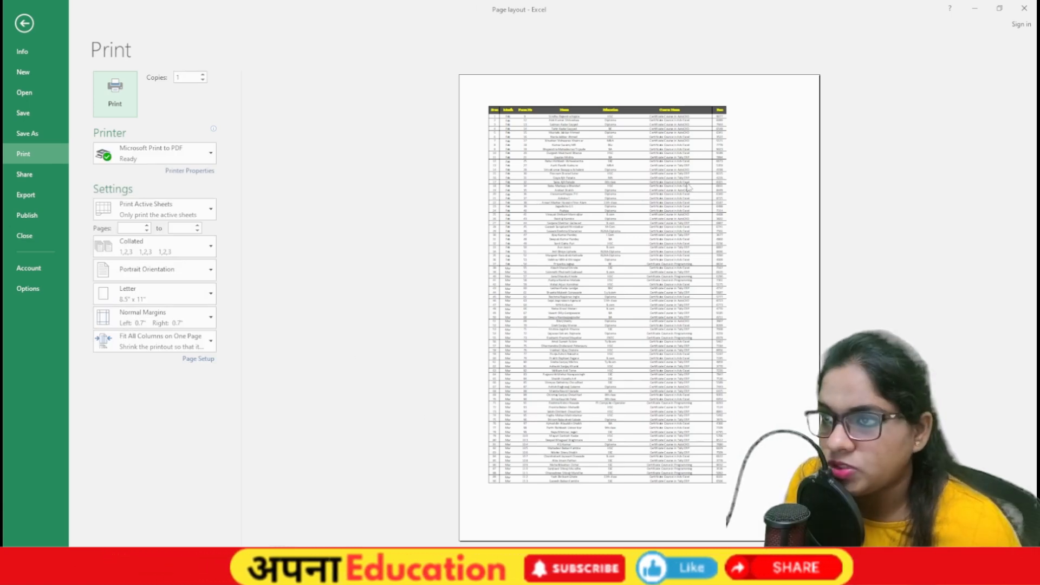
{"action": "key", "text": "Escape"}
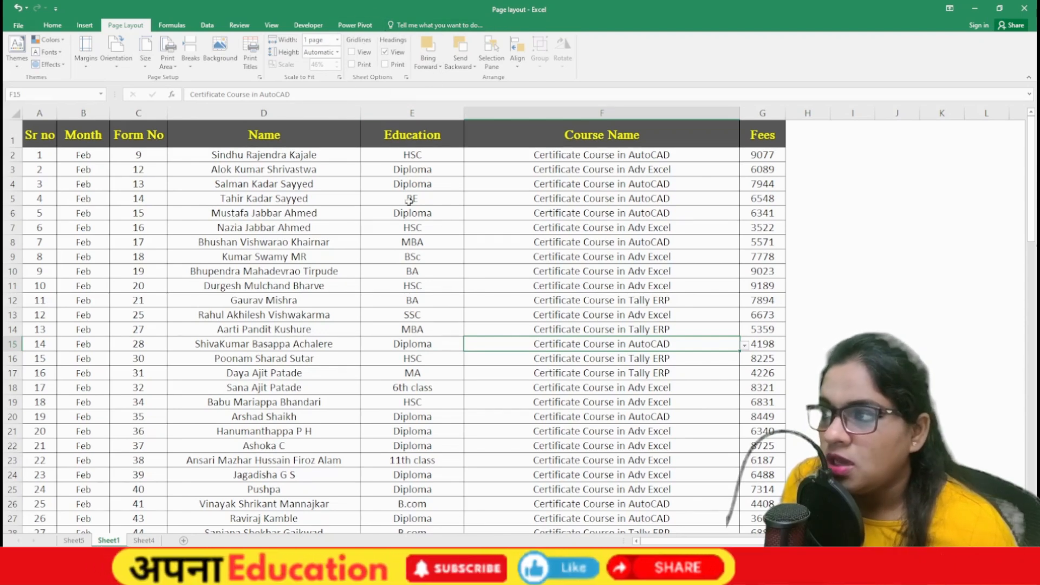
Step: Toggle the worksheet gridlines on and off, leaving them hidden
{"action": "left_click", "coordinate": [360, 52]}
{"action": "left_click", "coordinate": [944, 157]}
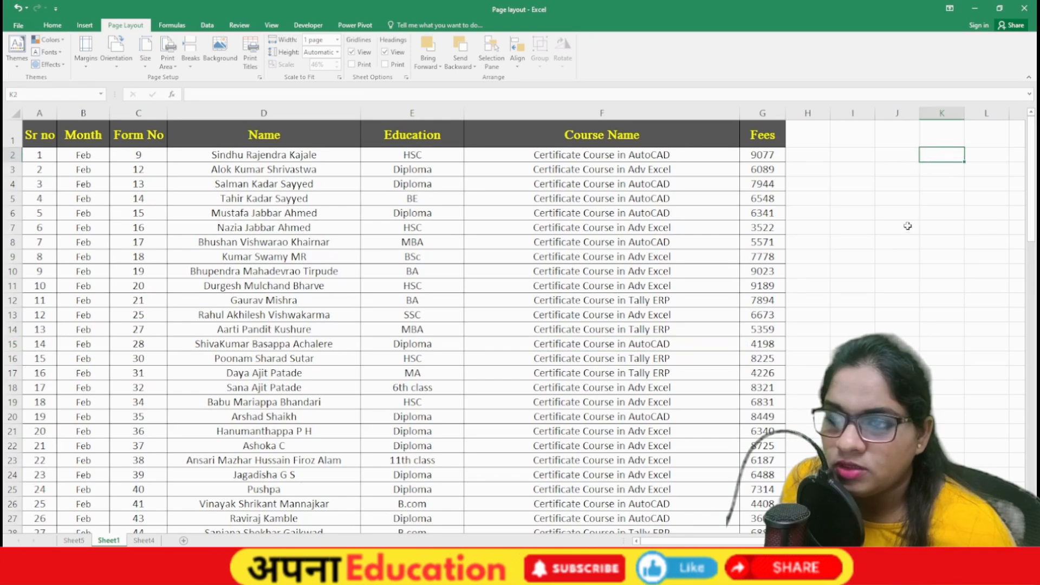
{"action": "left_click", "coordinate": [909, 304]}
{"action": "left_click", "coordinate": [941, 358]}
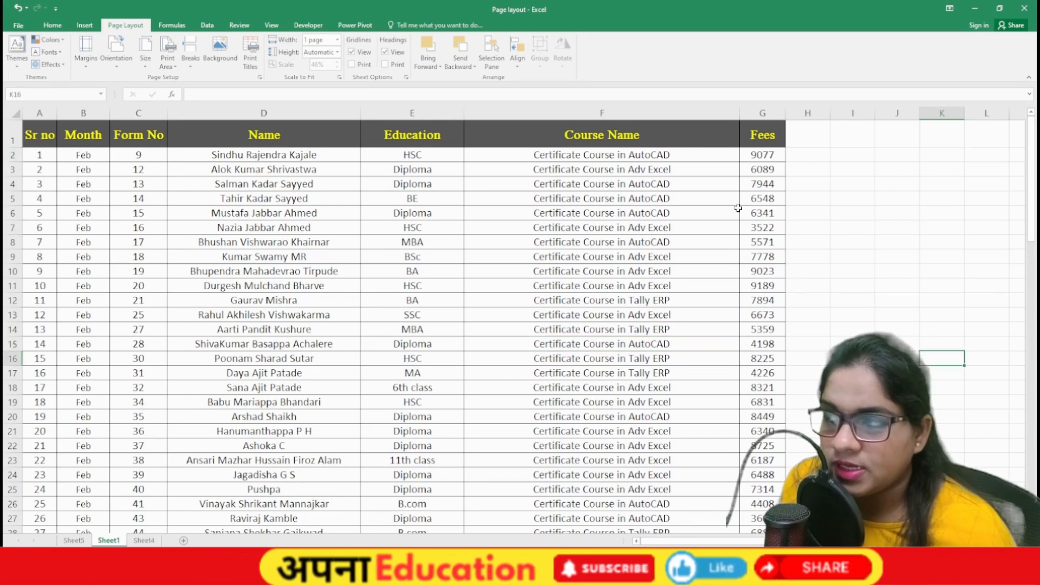
{"action": "left_click", "coordinate": [352, 52]}
{"action": "left_click", "coordinate": [352, 52]}
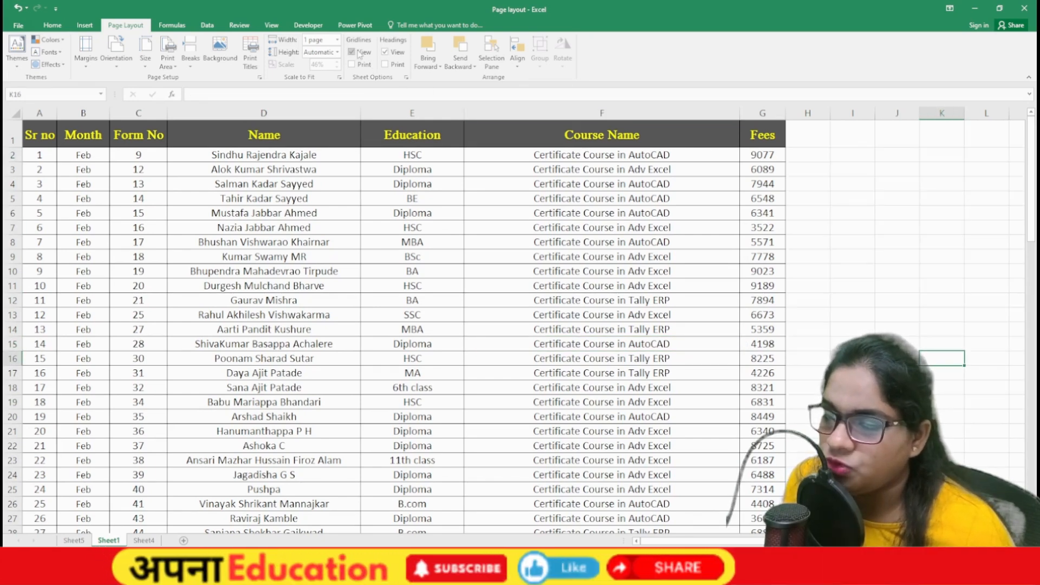
{"action": "left_click", "coordinate": [352, 52]}
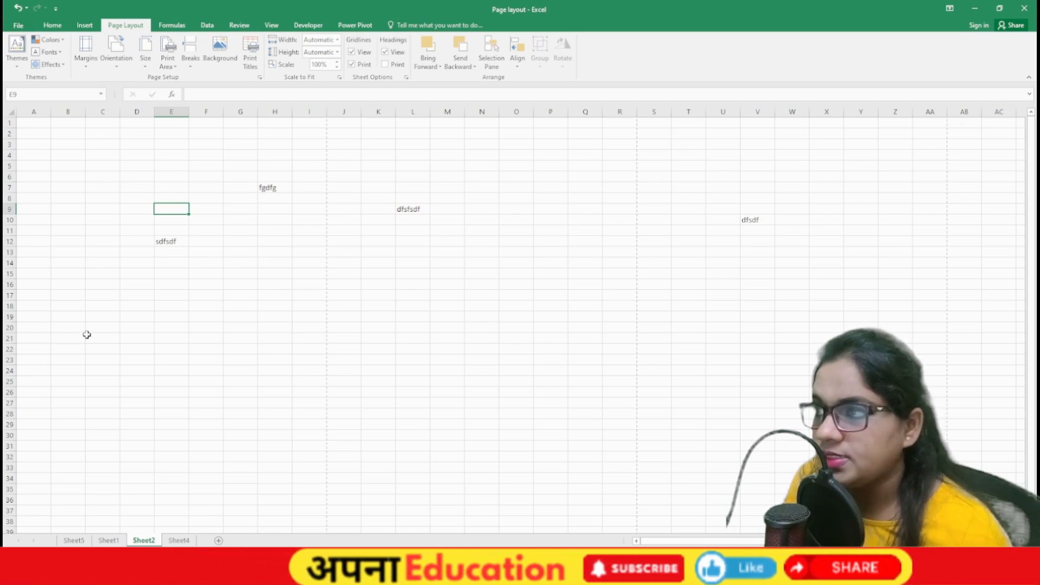
Step: On Sheet2, hide and restore the headings, set headings to print, and preview the printout
{"action": "scroll", "coordinate": [164, 294], "scroll_direction": "up", "scroll_amount": 4}
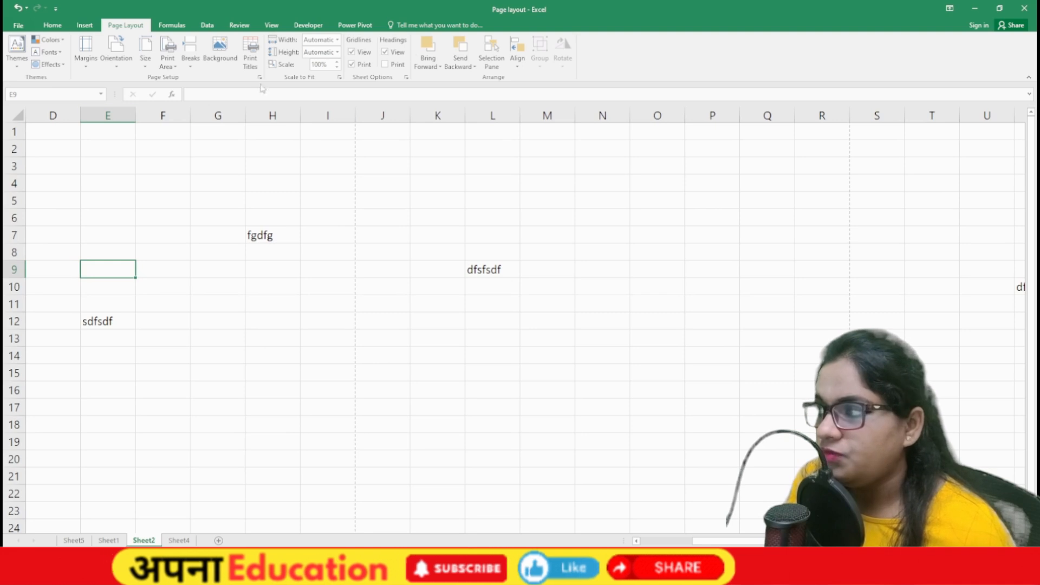
{"action": "left_click", "coordinate": [385, 52]}
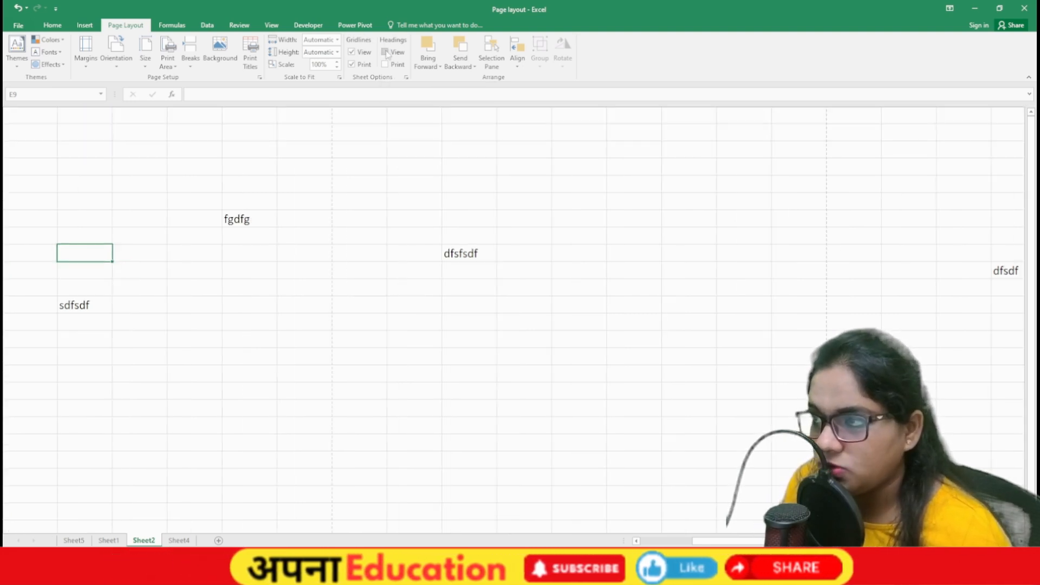
{"action": "left_click", "coordinate": [512, 338]}
{"action": "left_click", "coordinate": [474, 424]}
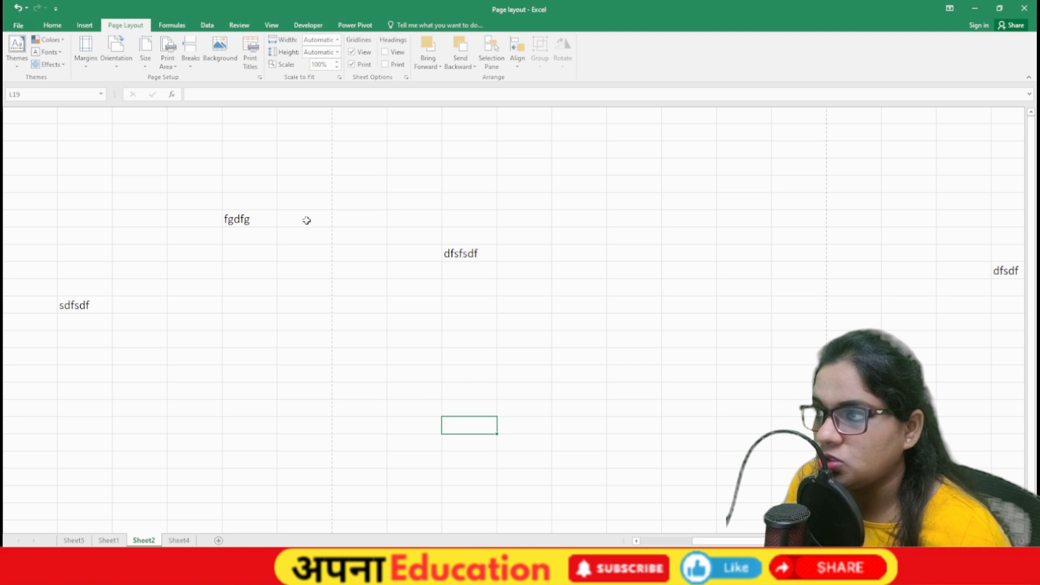
{"action": "left_click", "coordinate": [389, 57]}
{"action": "left_click", "coordinate": [386, 166]}
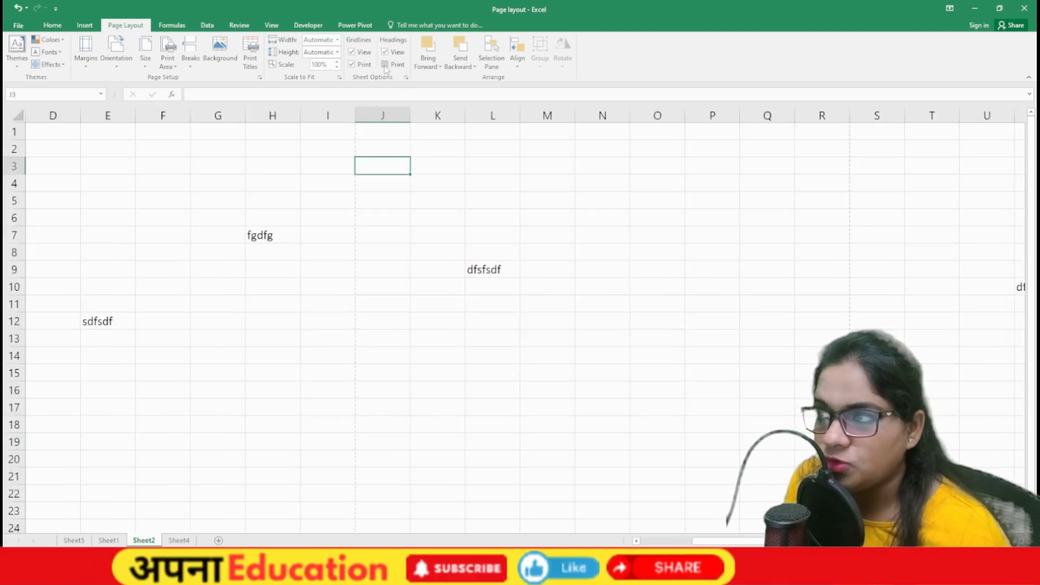
{"action": "left_click", "coordinate": [385, 65]}
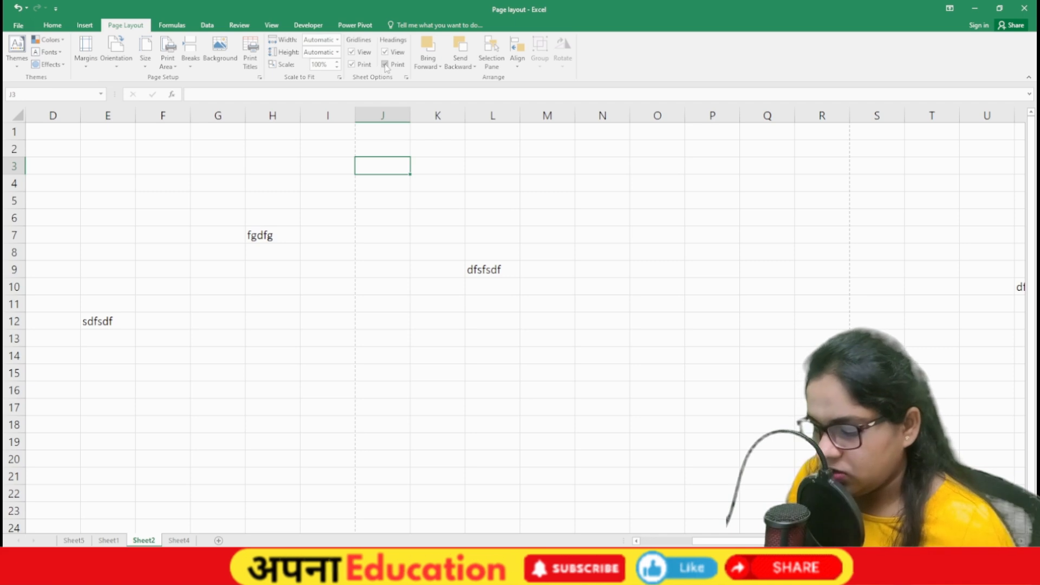
{"action": "key", "text": "ctrl+p"}
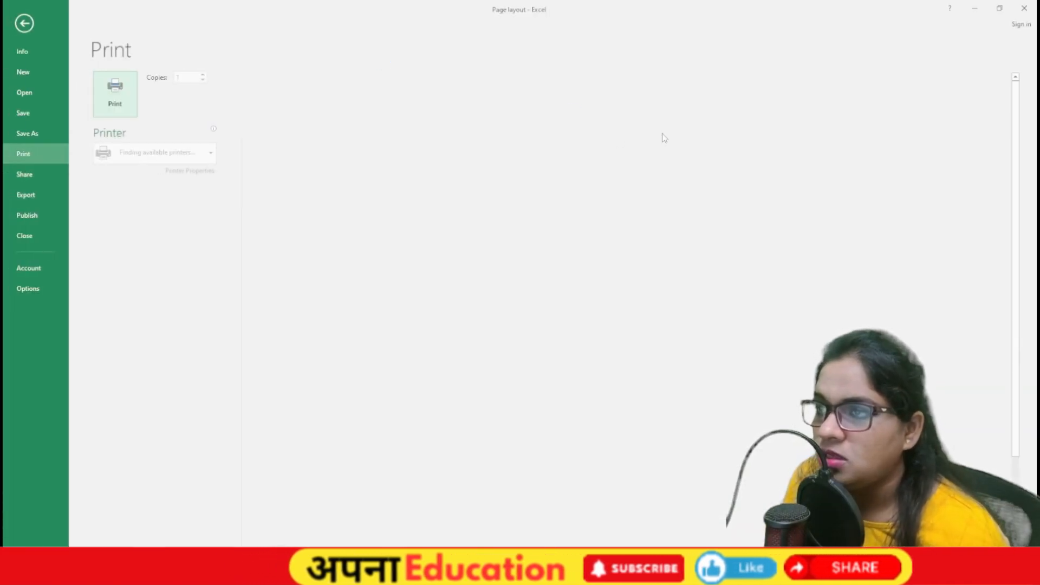
Step: Leave the print preview and select cell K5 on Sheet2
{"action": "key", "text": "Escape"}
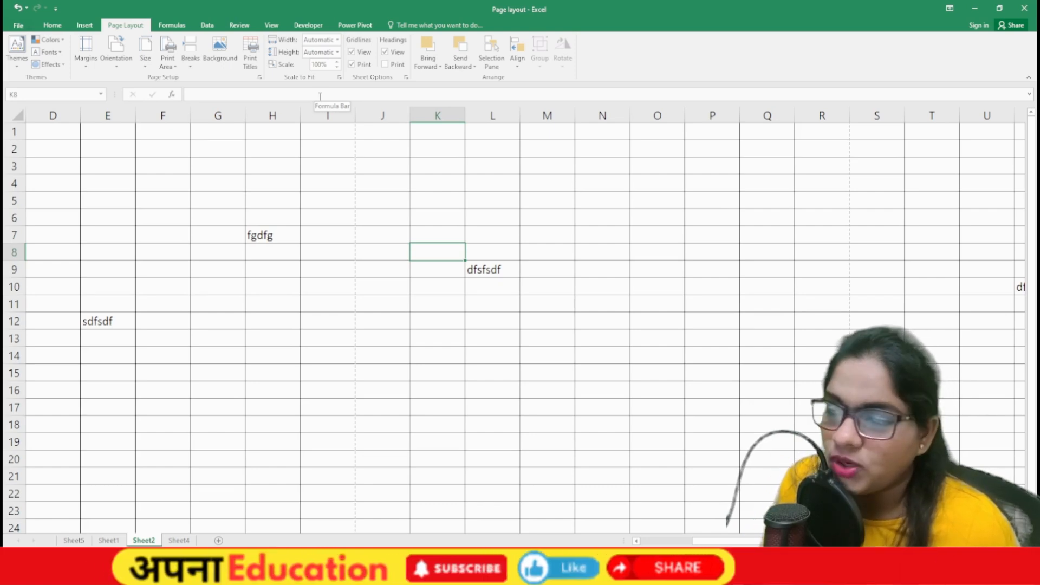
{"action": "left_click", "coordinate": [461, 200]}
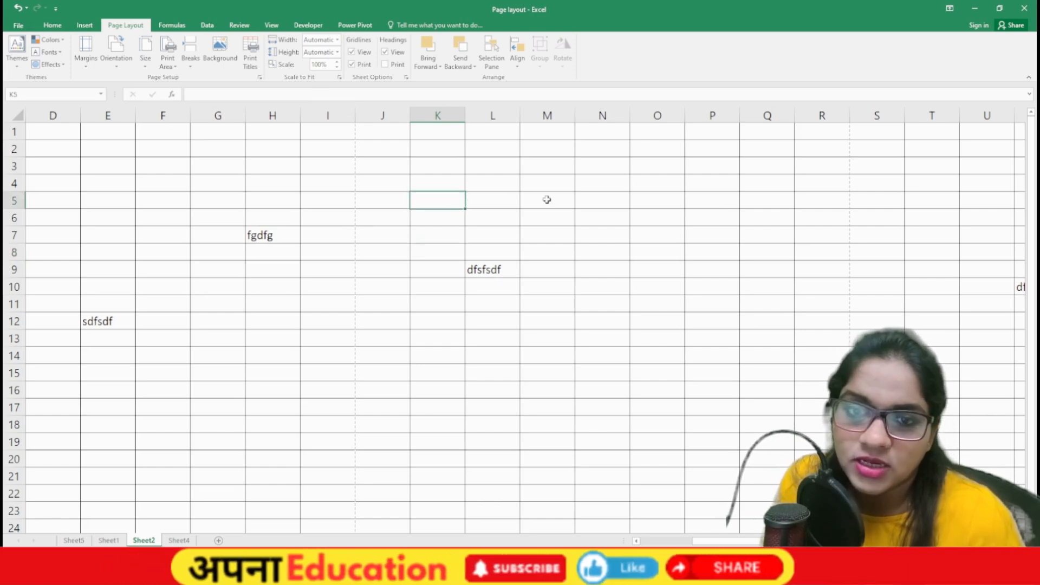